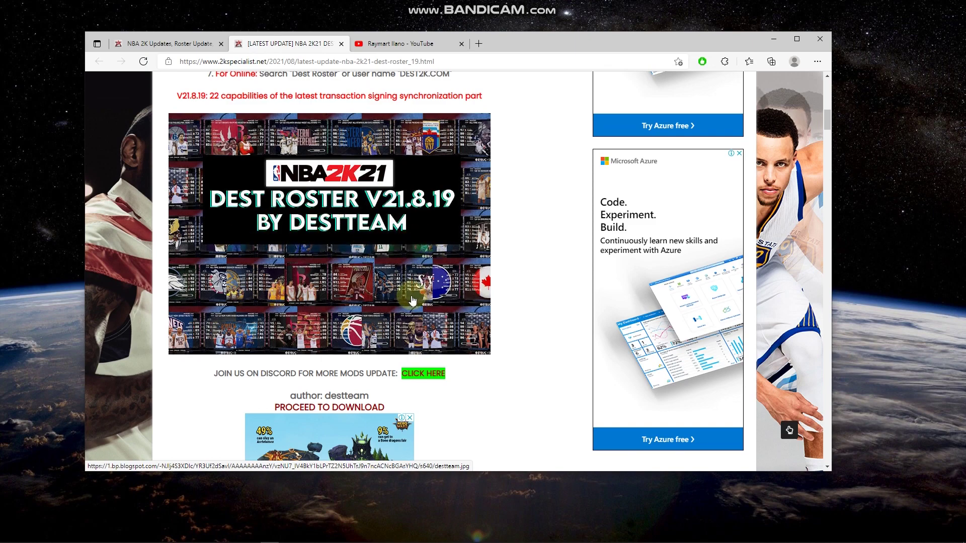
Read through the Dest Roster V21.8.19 post's instructions and open its PROCEED TO DOWNLOAD link in a new tab
scroll(404, 304, "up", 2)
scroll(403, 304, "up", 3)
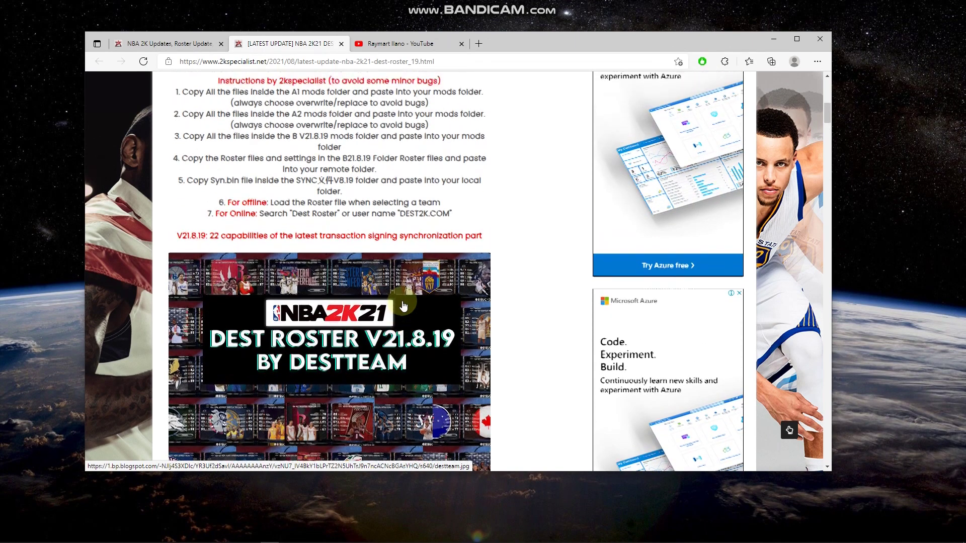
scroll(404, 304, "up", 2)
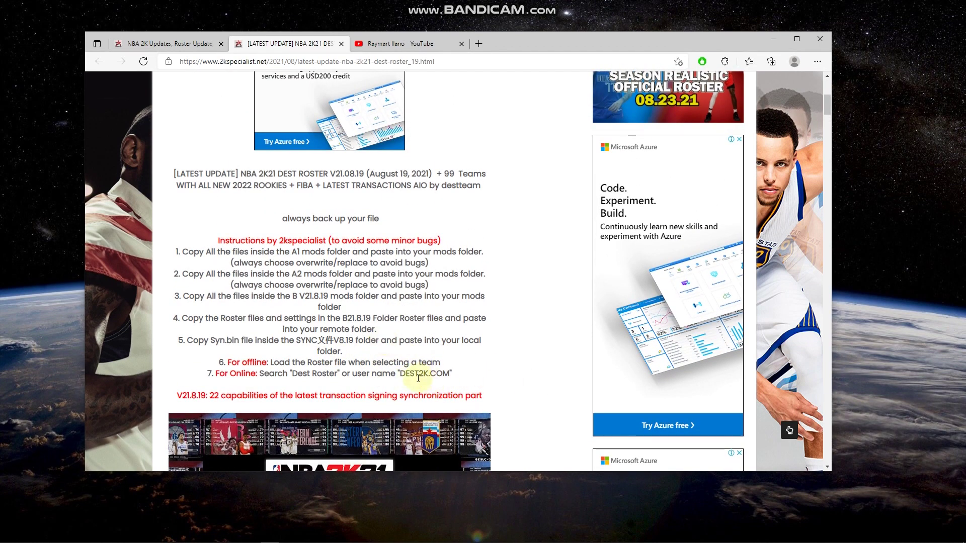
scroll(310, 278, "down", 4)
scroll(312, 280, "up", 6)
scroll(312, 280, "down", 3)
scroll(315, 285, "down", 7)
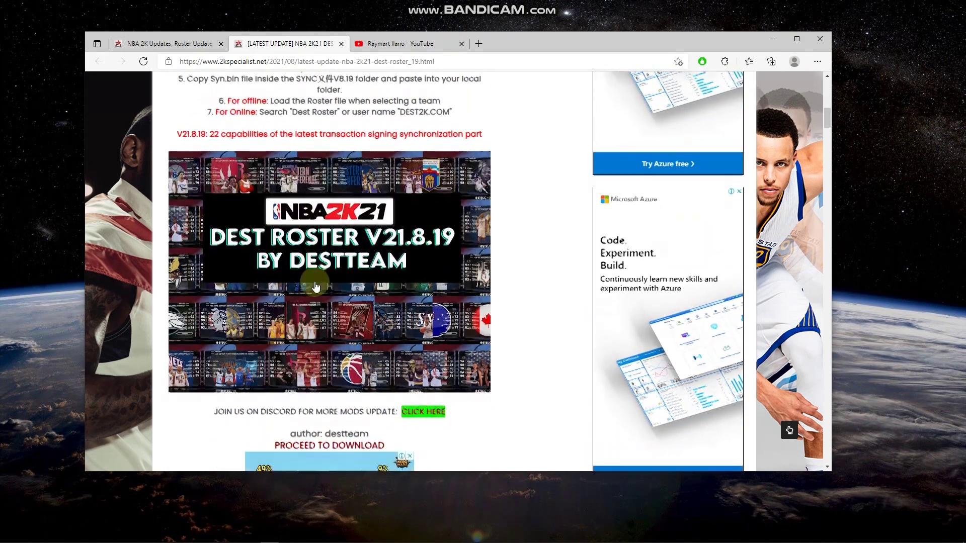
right_click(342, 349)
left_click(365, 360)
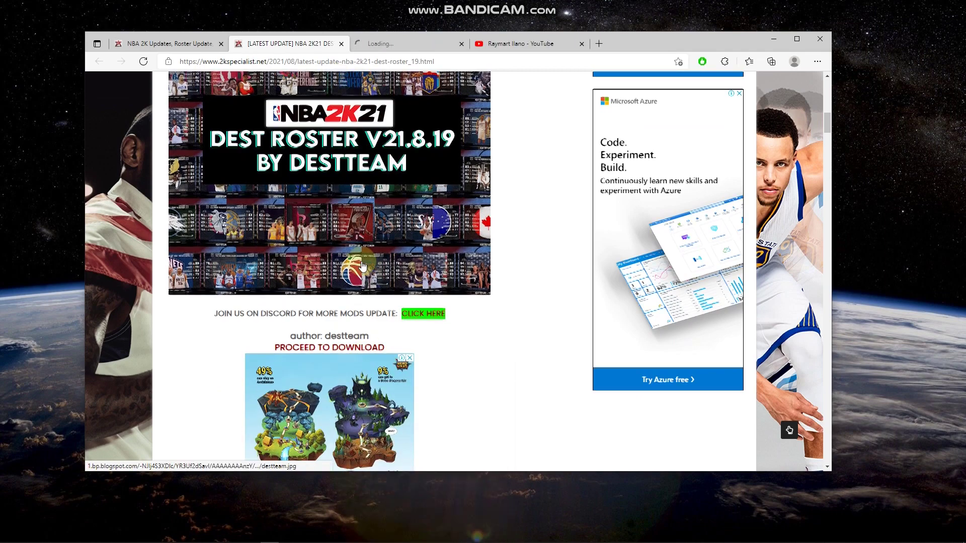
Reread the post's numbered installation instructions and view the file links on the newly opened download page
scroll(365, 280, "up", 9)
scroll(365, 280, "down", 2)
left_click_drag(194, 196, 457, 313)
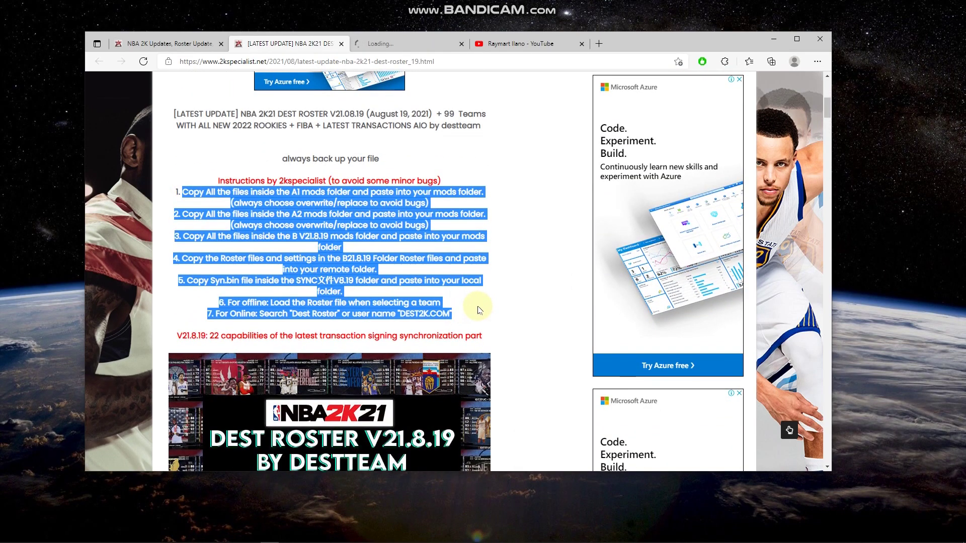
left_click(305, 280)
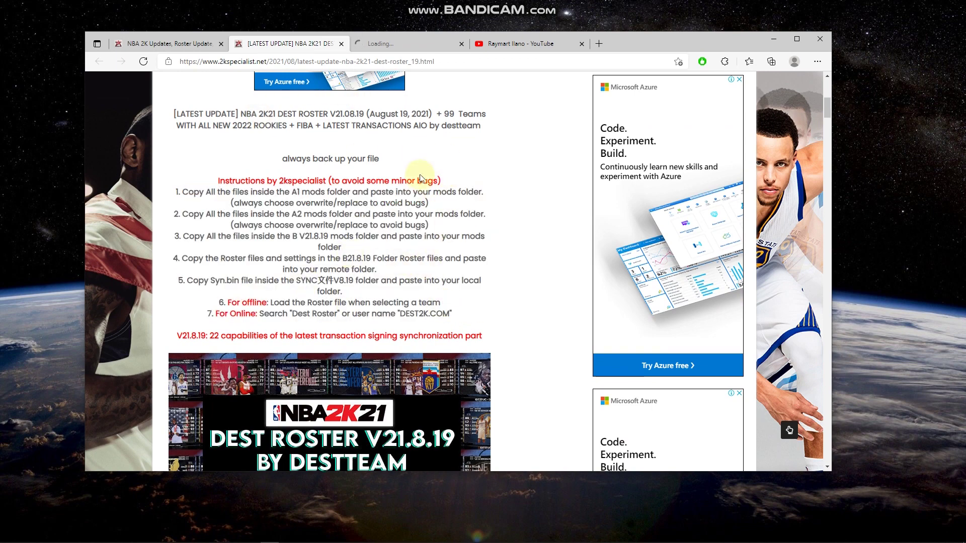
left_click(374, 44)
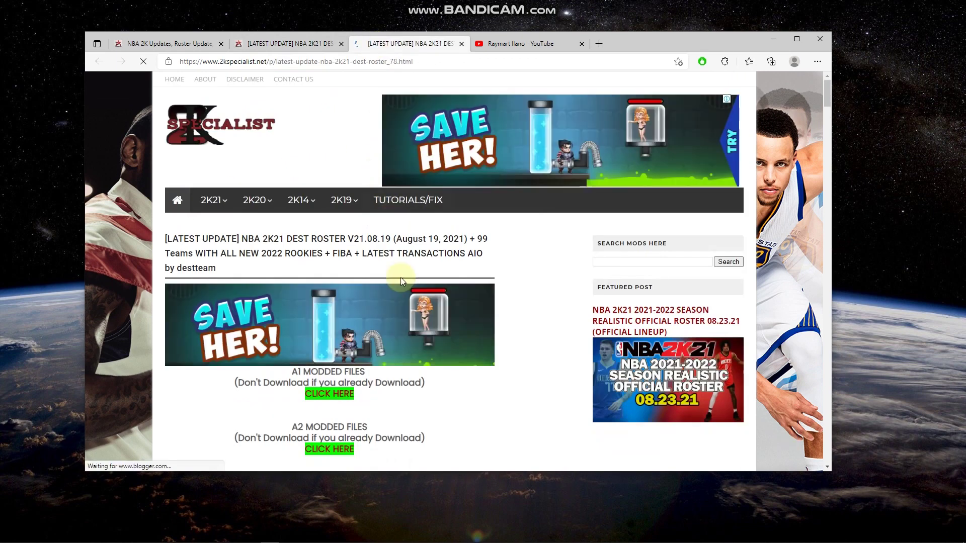
scroll(403, 283, "down", 2)
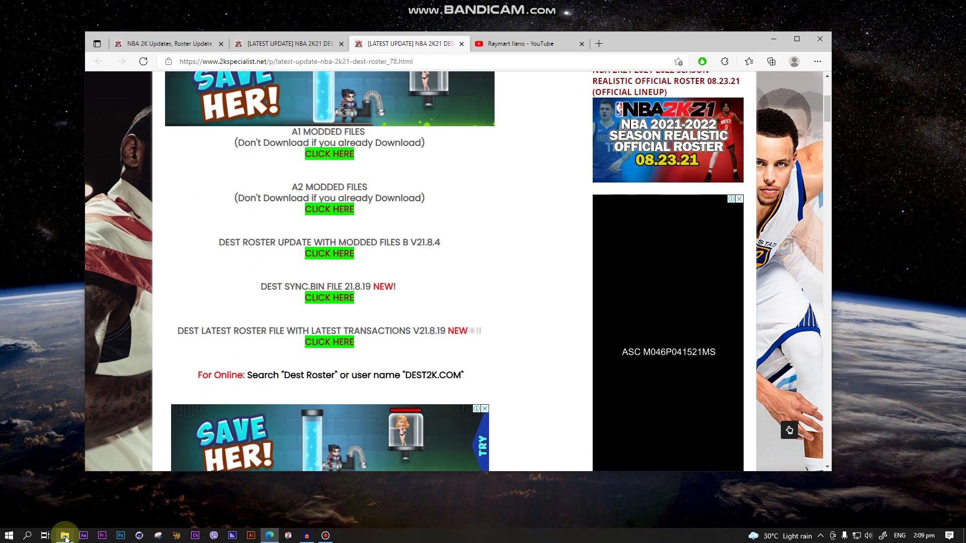
Switch to File Explorer, go through the roster folders in 8.19.21 VERSION and place the window beside the download links
left_click(66, 537)
left_click_drag(211, 109, 386, 79)
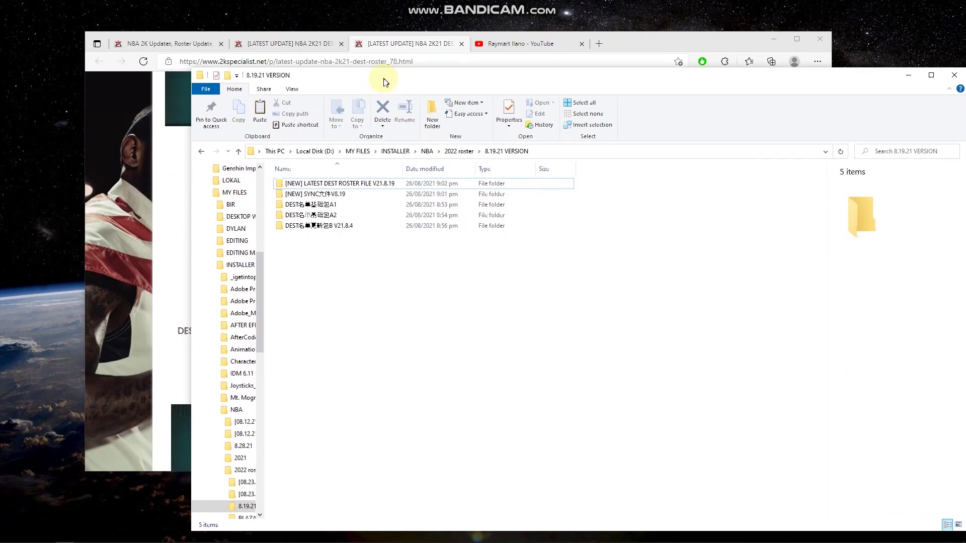
left_click(341, 185)
key("Down")
key("Down")
key("Down")
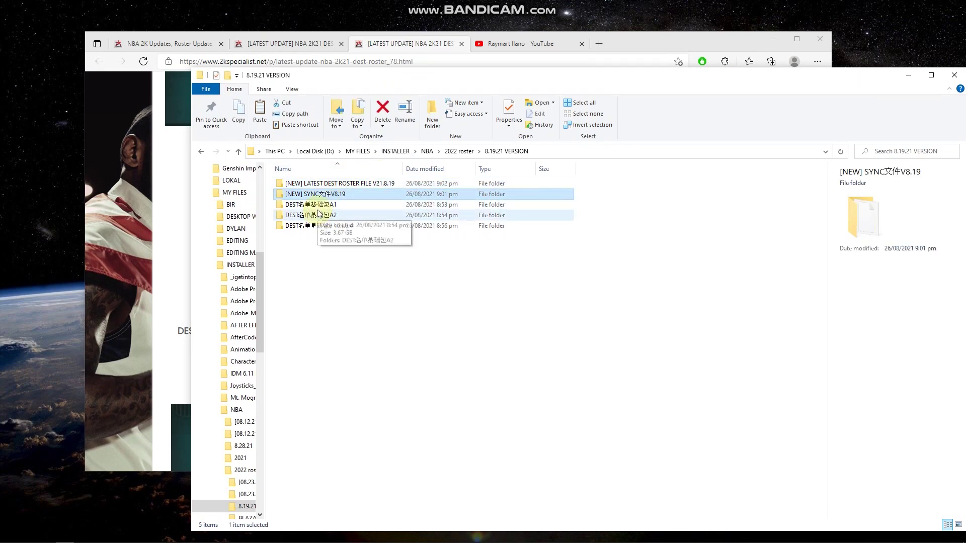
left_click(316, 226)
left_click_drag(307, 80, 574, 89)
left_click(603, 338)
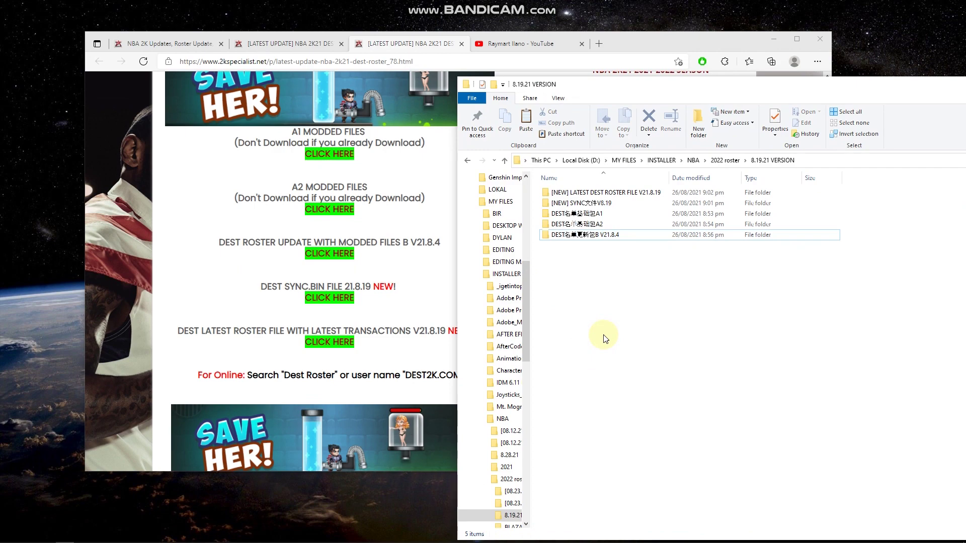
Open a second File Explorer window at C:\Users\Public\Public Documents\Steam\CODEX\1225330 and place it beside the roster folder window
key("ctrl+n")
left_click(47, 201)
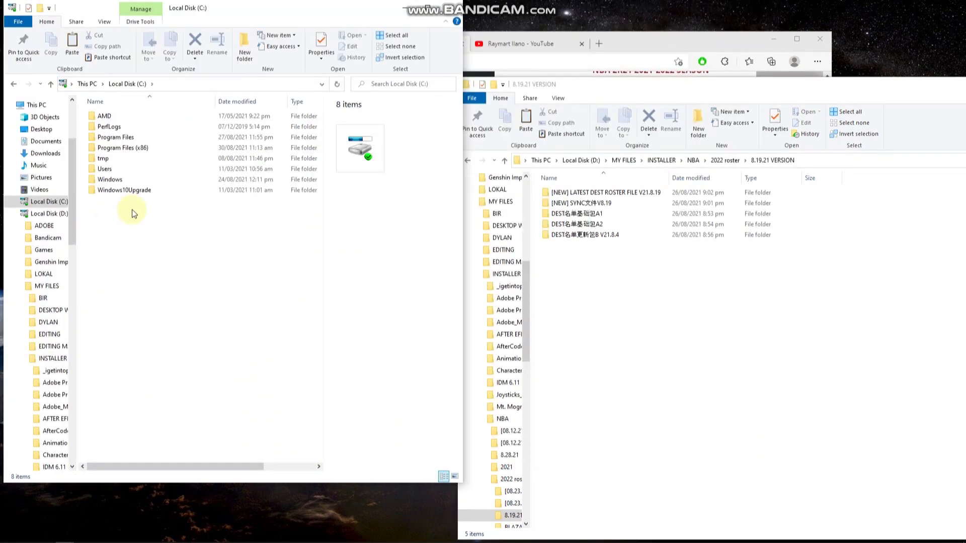
left_click_drag(180, 14, 208, 66)
left_click(140, 221)
double_click(141, 221)
double_click(142, 178)
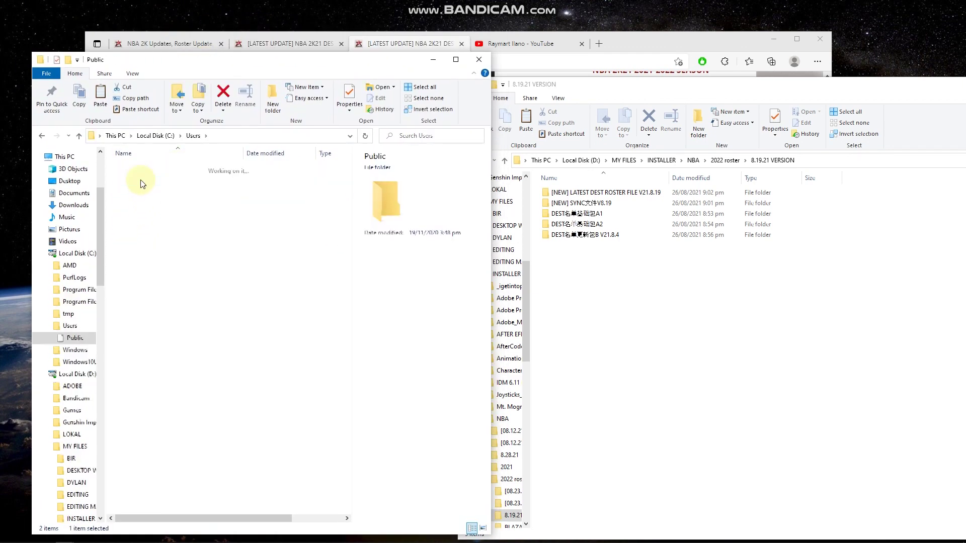
left_click(160, 169)
double_click(160, 169)
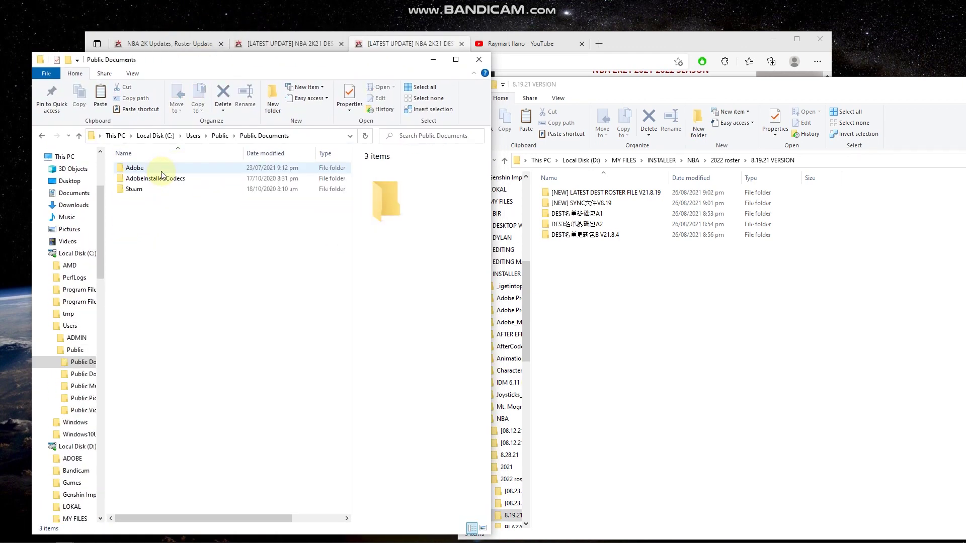
double_click(140, 189)
left_click(149, 171)
double_click(148, 170)
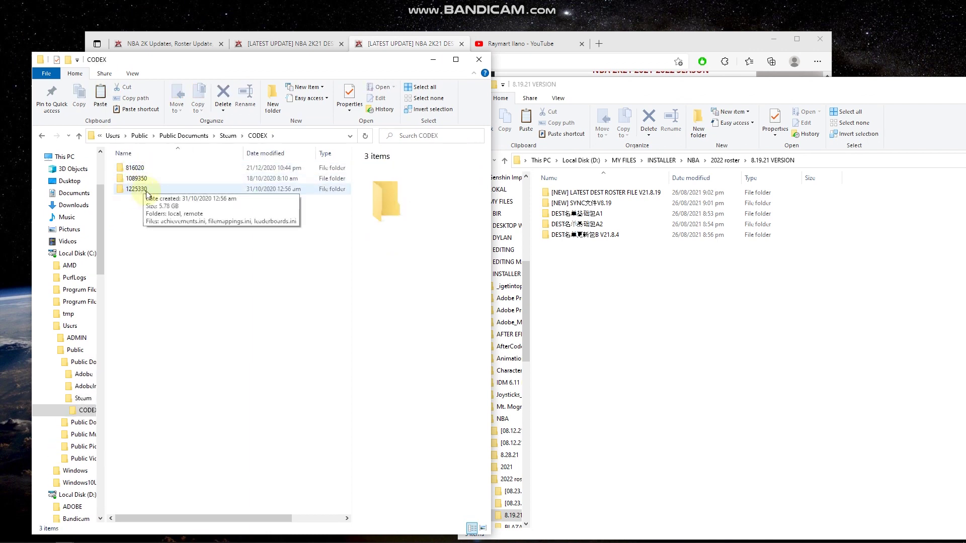
double_click(137, 190)
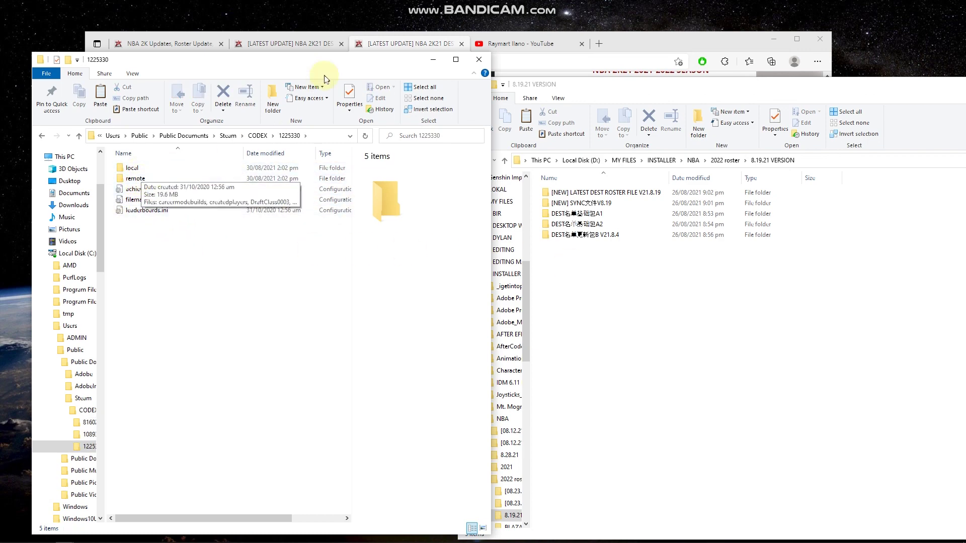
left_click_drag(299, 60, 291, 95)
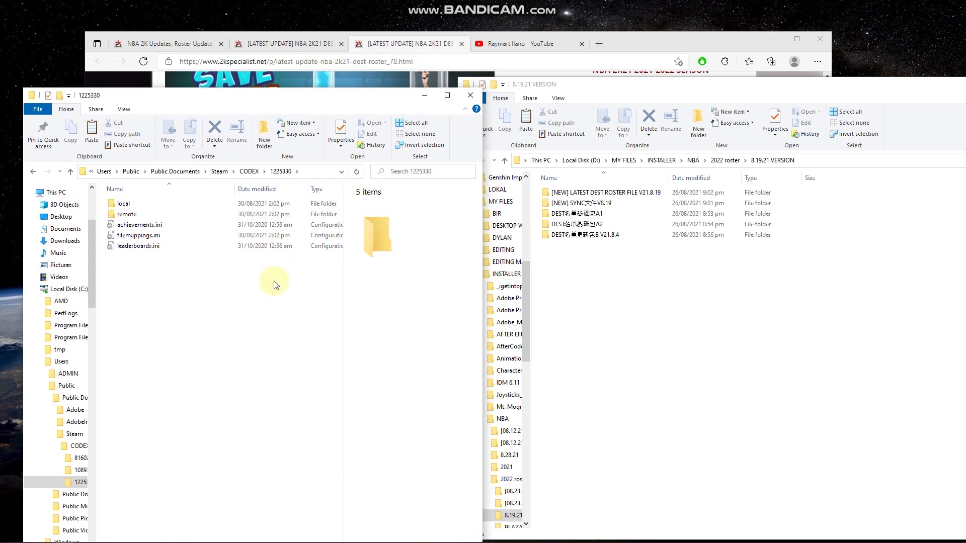
Open a third File Explorer window at the NBA 2K21 game folder on Local Disk (D:) and position it over the 1225330 window
key("ctrl+n")
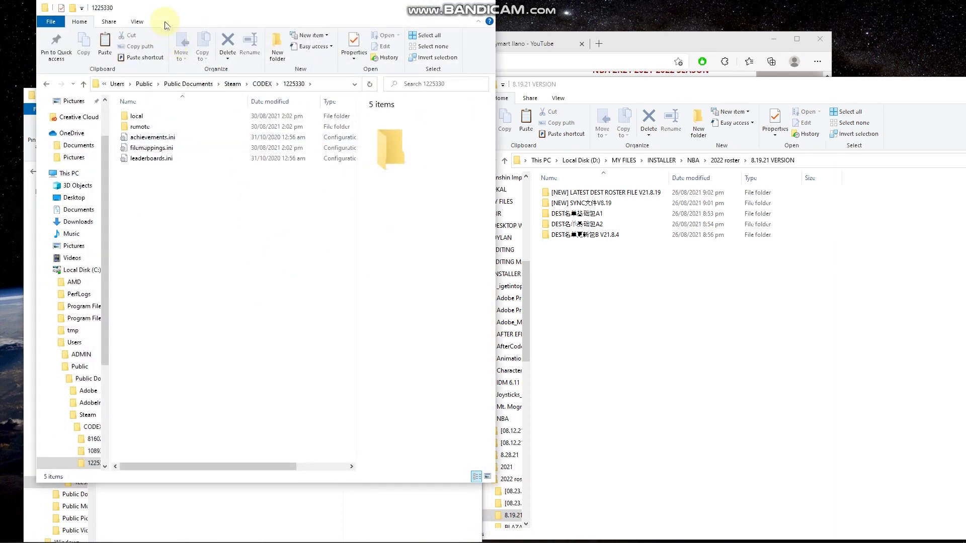
left_click_drag(161, 75, 163, 97)
left_click(88, 165)
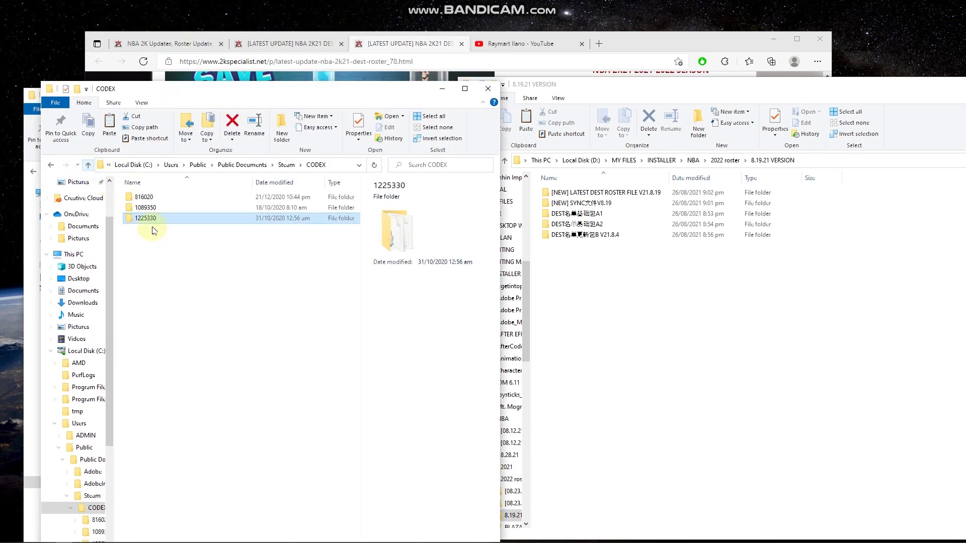
left_click(88, 165)
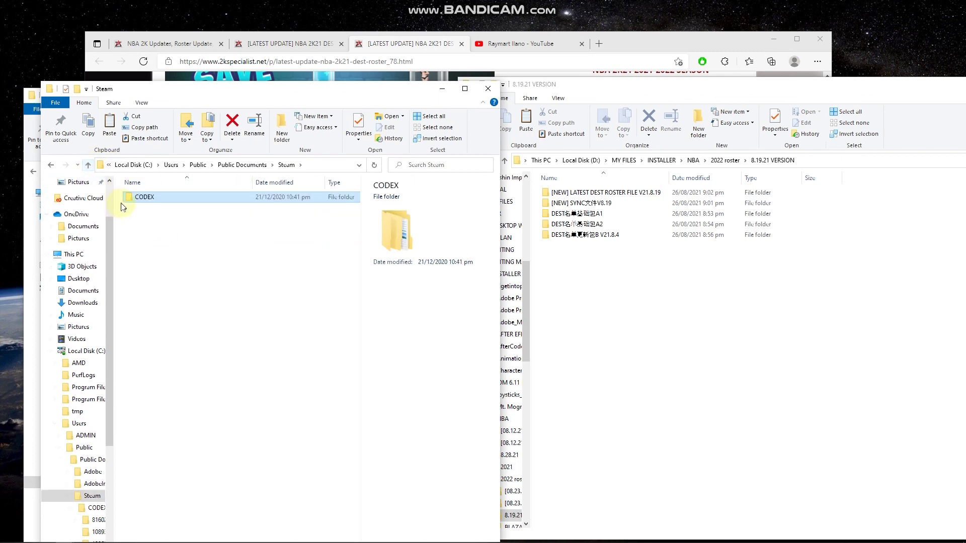
left_click(126, 164)
left_click(73, 254)
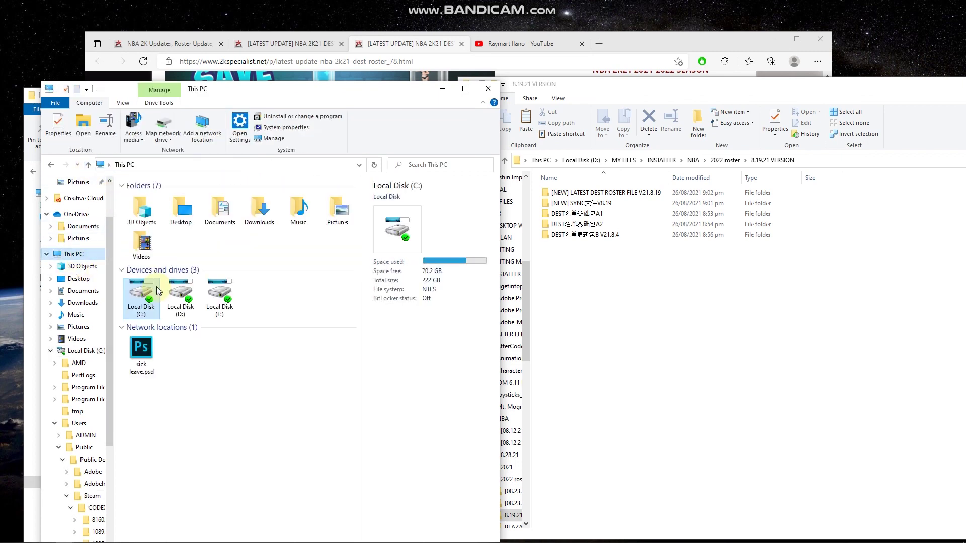
double_click(180, 297)
double_click(153, 266)
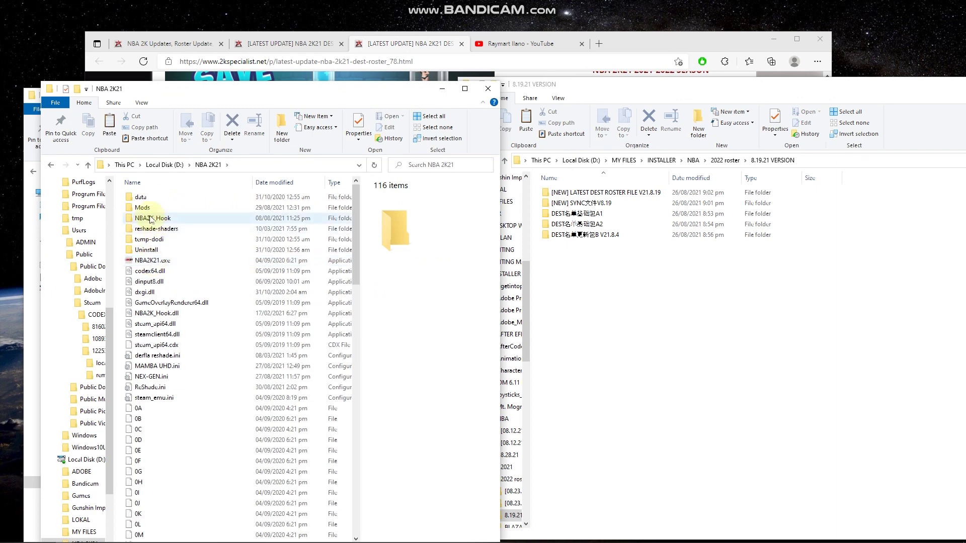
left_click_drag(203, 95, 210, 112)
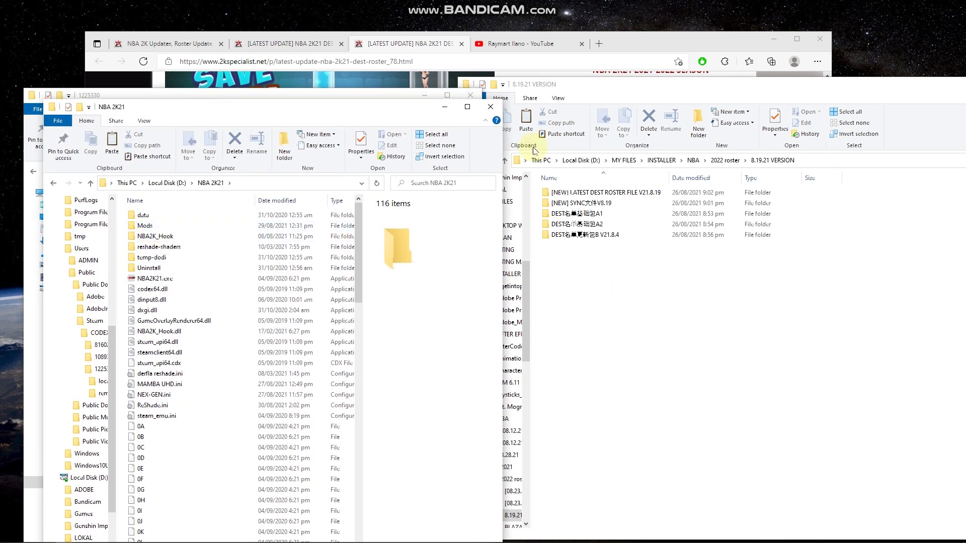
Check the download page's A1 modded files entry against the folders in 8.19.21 VERSION and return to the NBA 2K21 folder
left_click(411, 48)
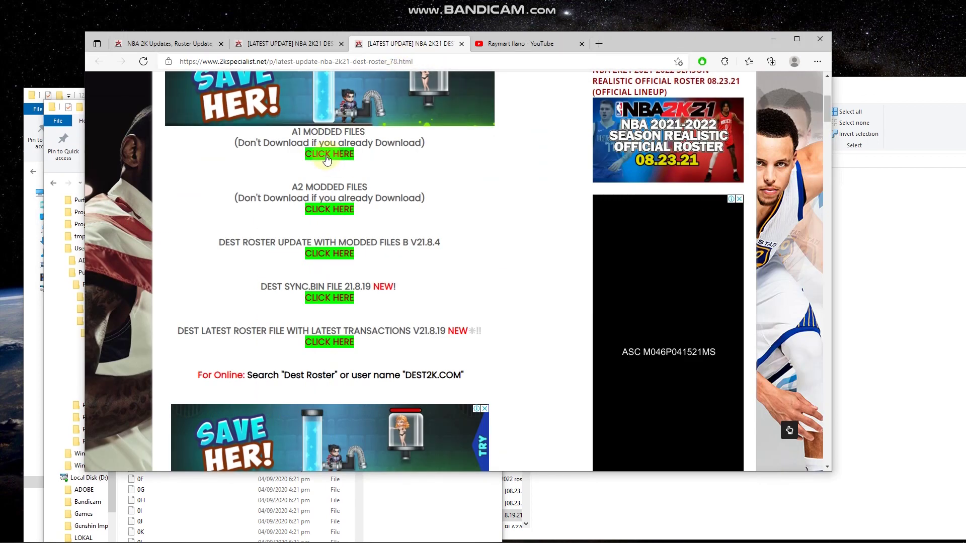
left_click(878, 258)
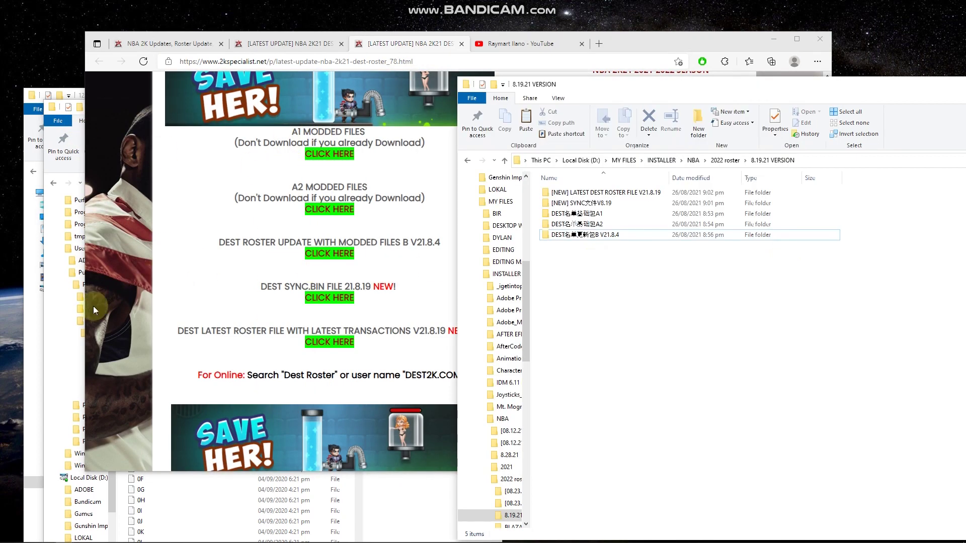
left_click(70, 133)
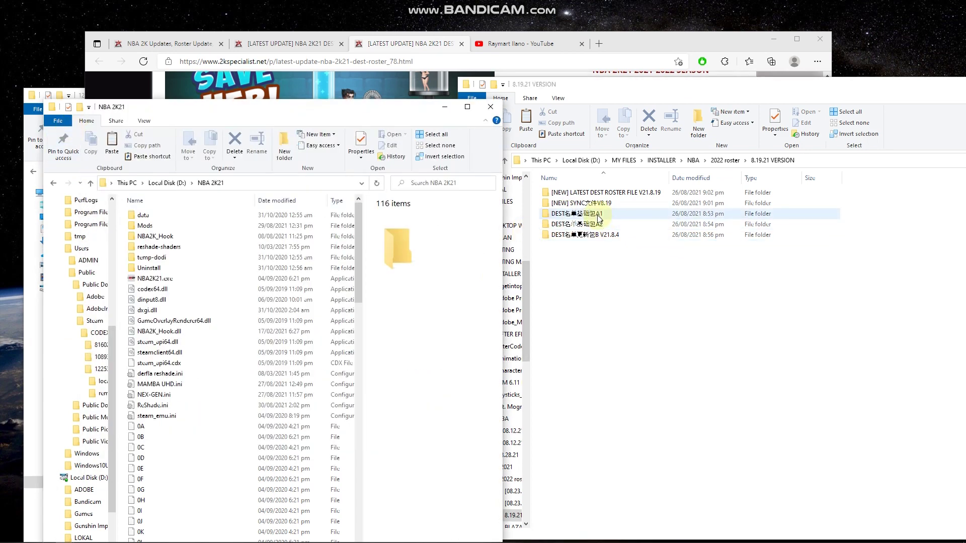
Open the DEST名单基础包A1 package down to the folder containing Mods, and open the Mods folder inside NBA 2K21
double_click(590, 214)
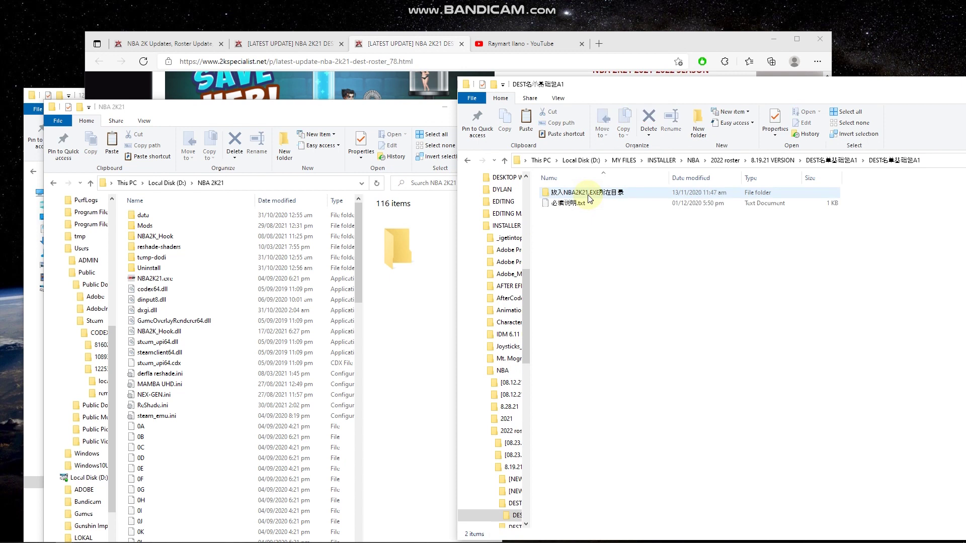
double_click(588, 194)
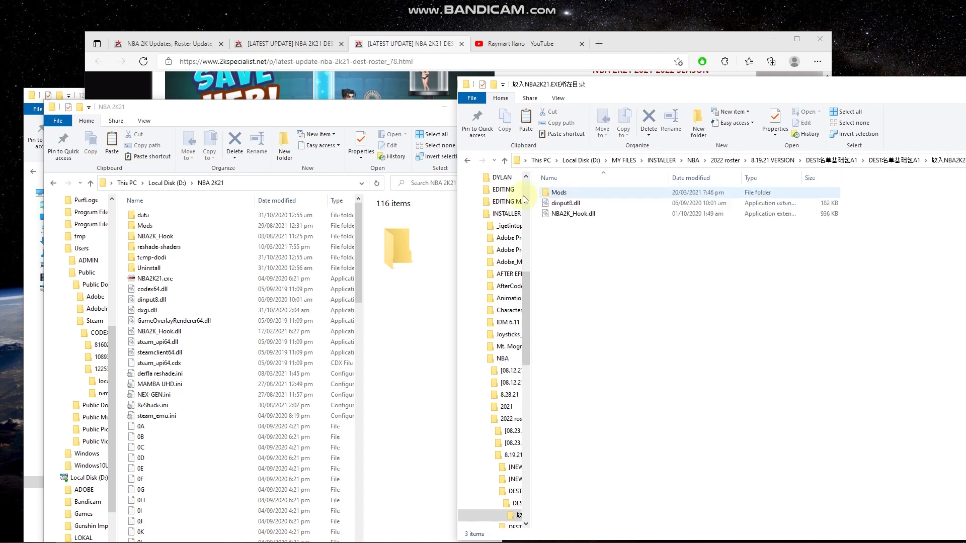
left_click(558, 195)
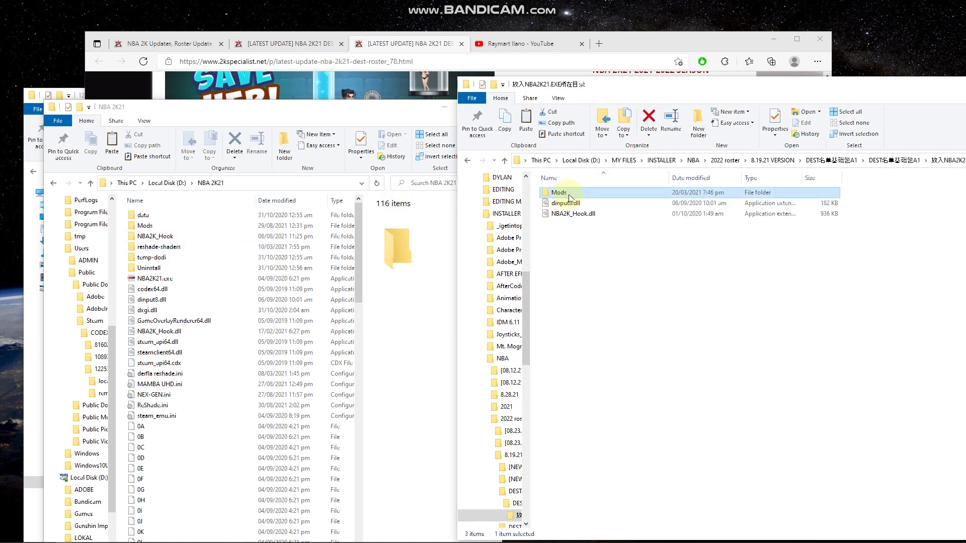
left_click(153, 228)
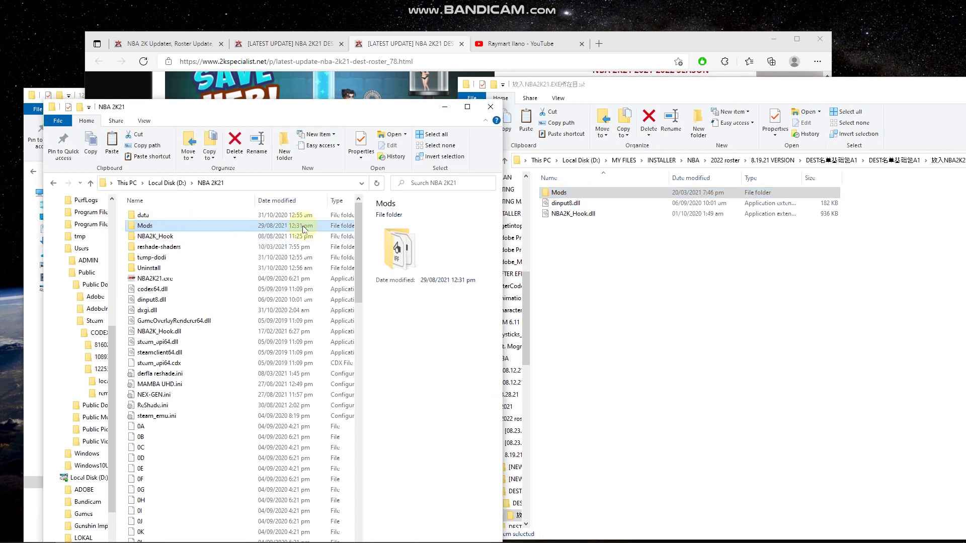
double_click(184, 225)
left_click(650, 298)
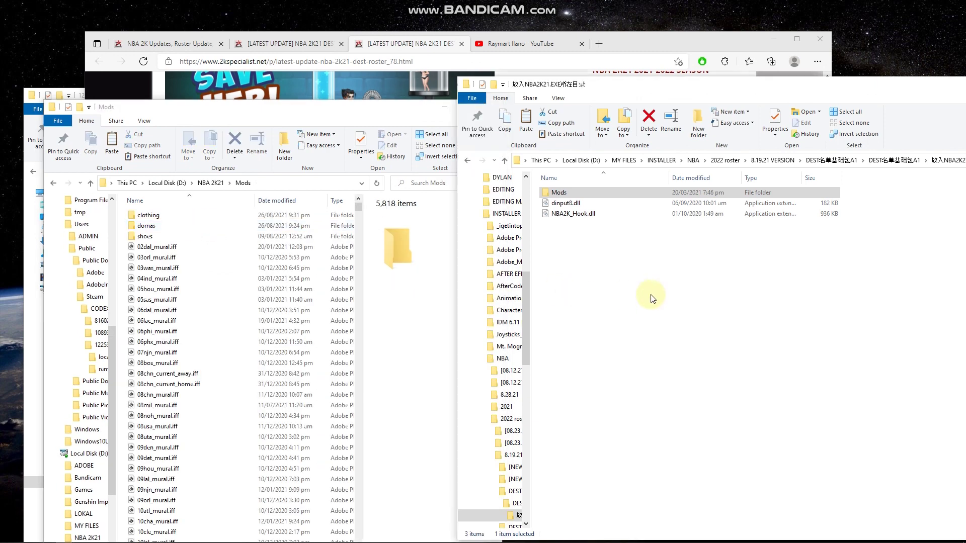
Copy everything in the A1 package's Mods folder and paste it into the NBA 2K21 Mods folder
double_click(561, 193)
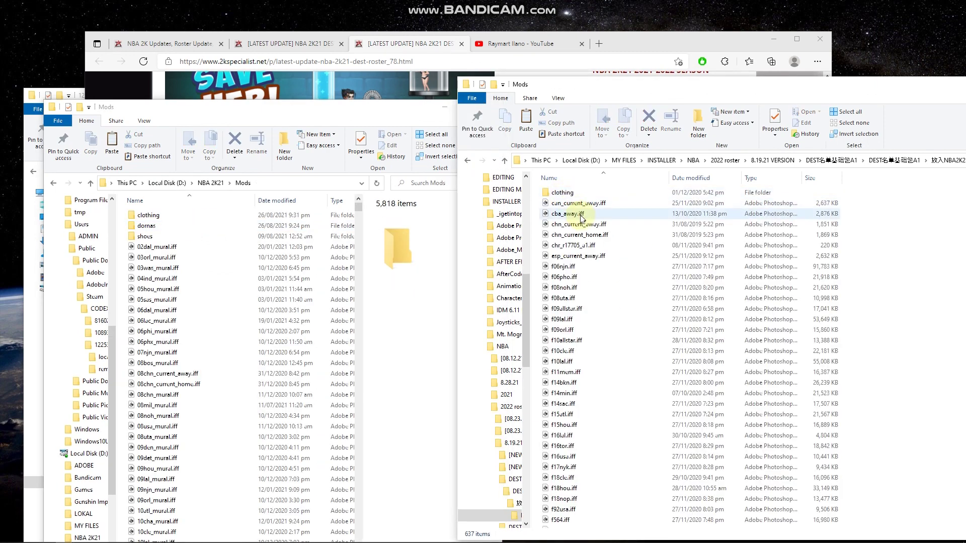
key("ctrl+a")
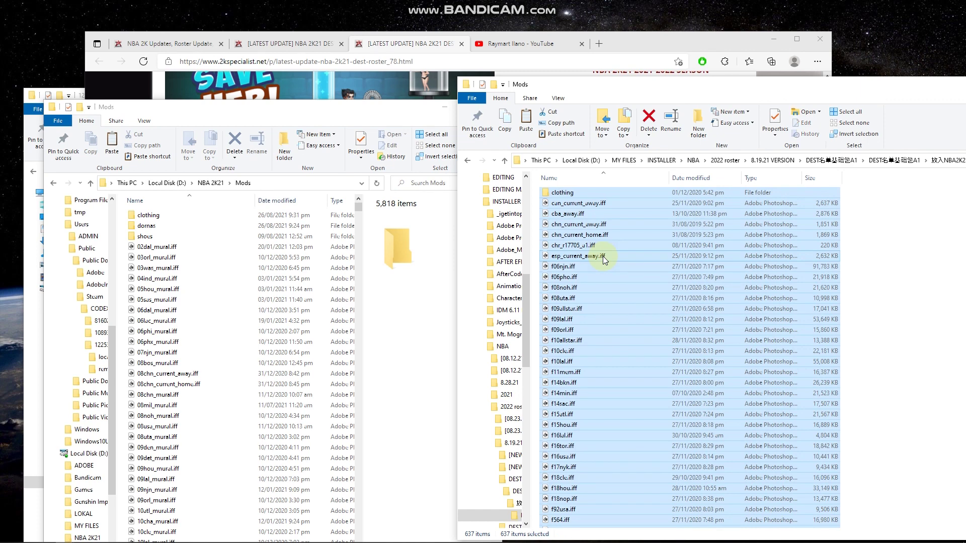
key("ctrl+c")
left_click(210, 319)
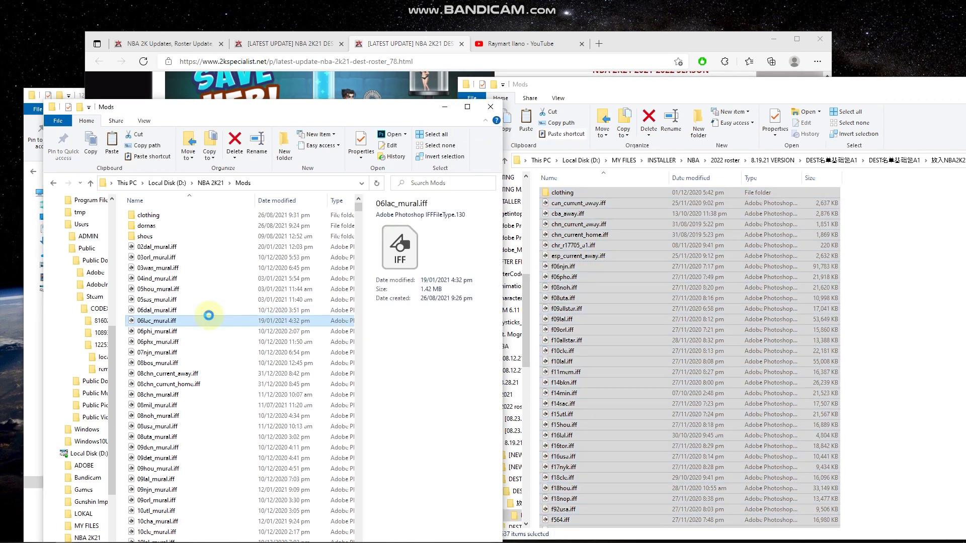
key("ctrl+v")
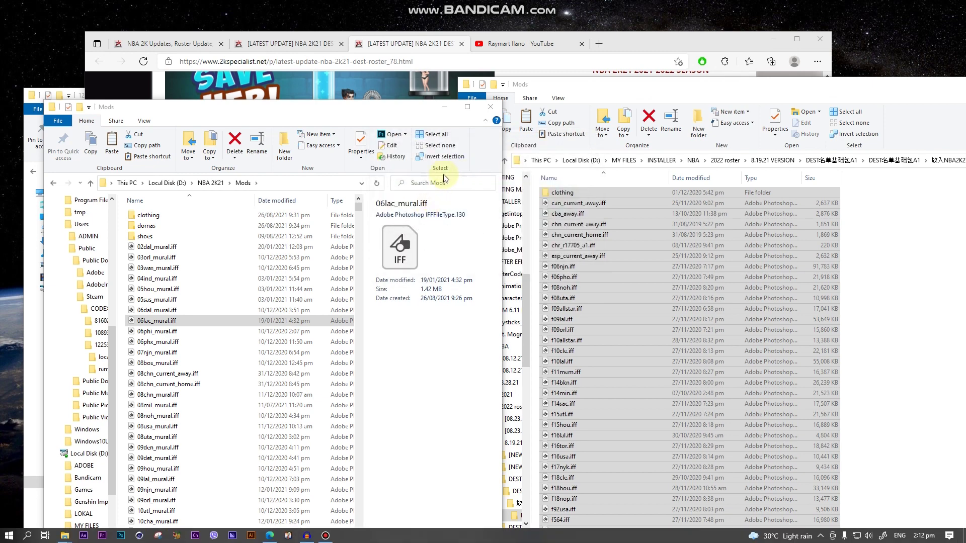
Check the download page's A2 modded files entry and open the DEST名单基础包A2 folder in 8.19.21 VERSION
left_click(432, 134)
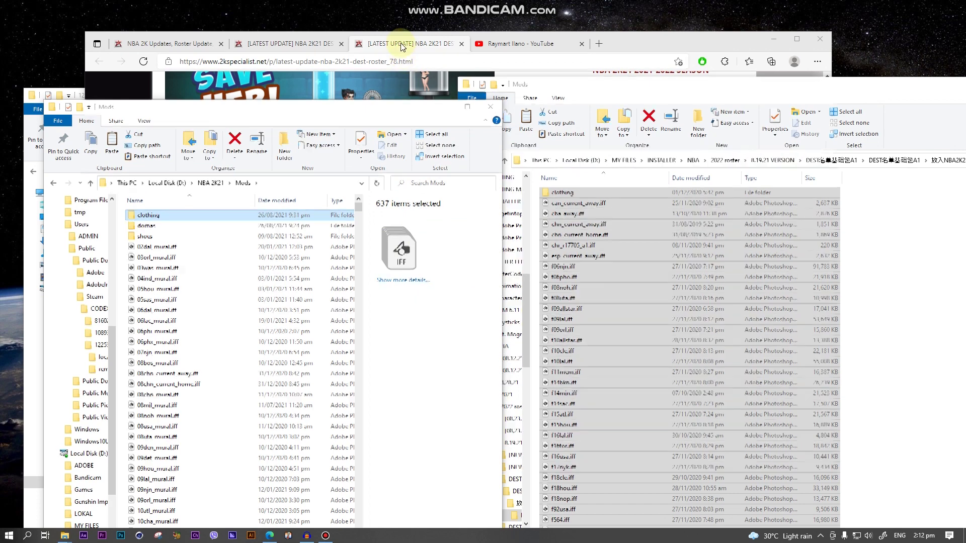
left_click(403, 46)
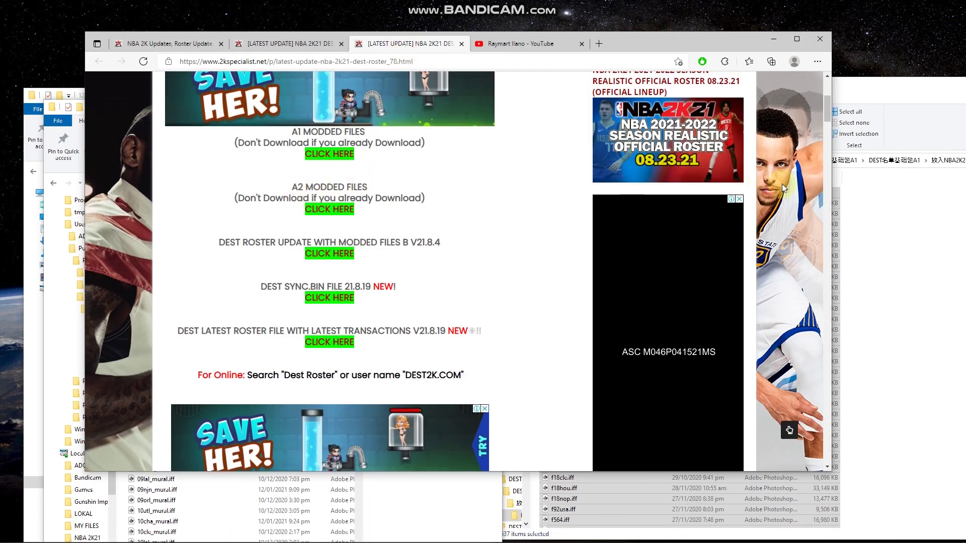
left_click(955, 222)
left_click(768, 164)
double_click(583, 222)
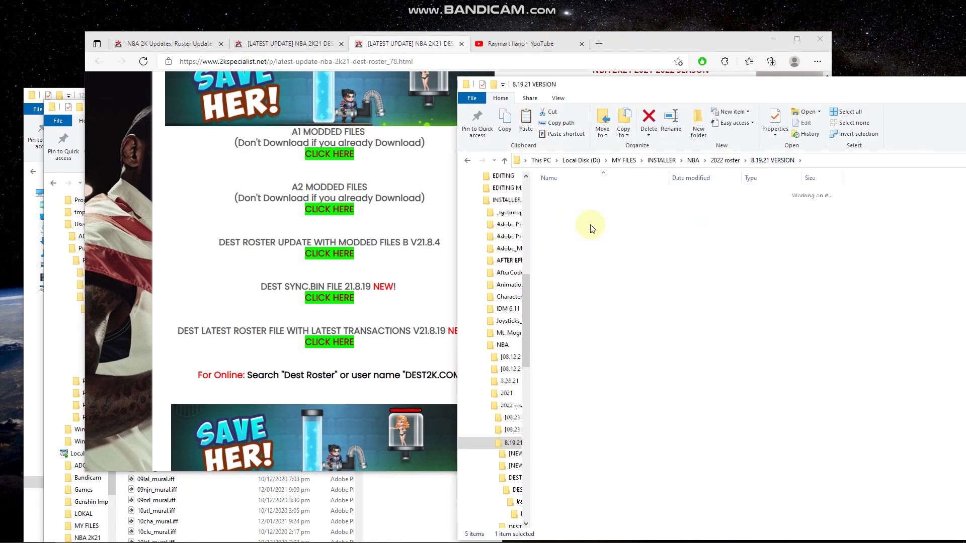
Bring the NBA 2K21 Mods window forward and open the A2 package's nested folders down to its Mods folder
left_click(43, 129)
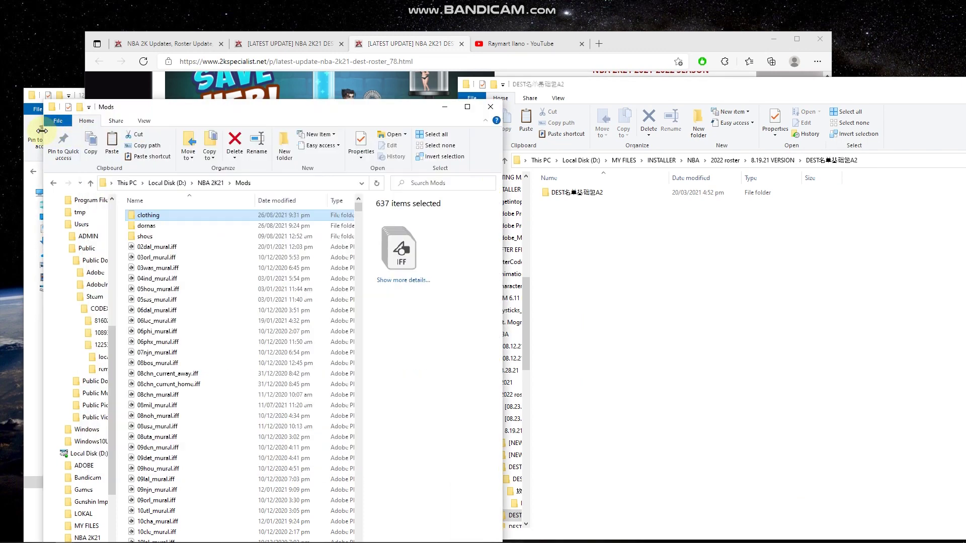
double_click(607, 194)
double_click(596, 192)
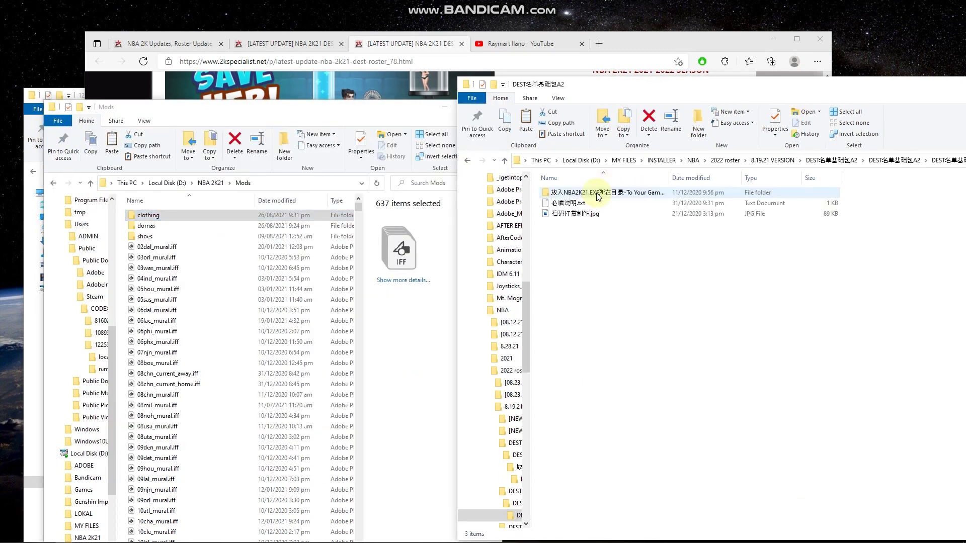
double_click(595, 194)
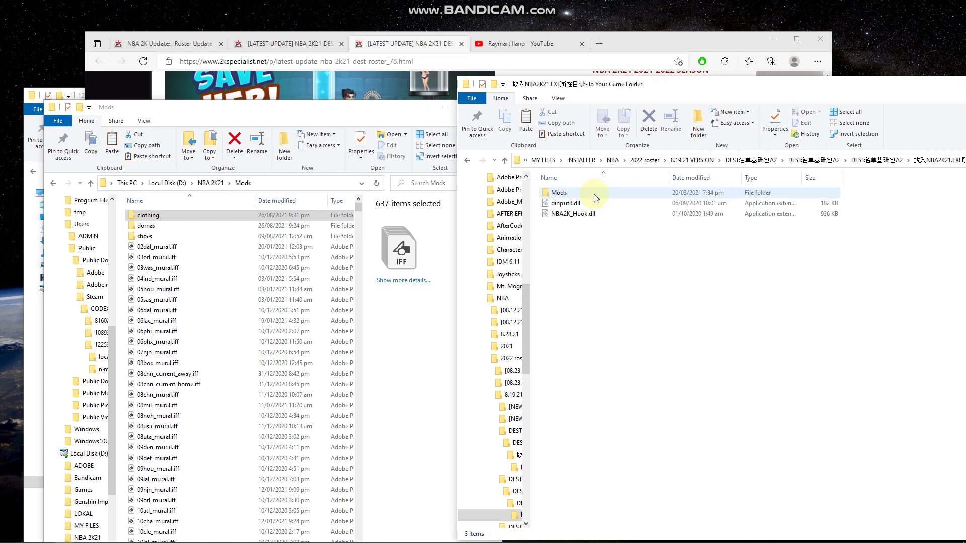
double_click(559, 192)
Copy everything in the A2 package's Mods folder and paste it into the NBA 2K21 Mods folder
left_click(616, 247)
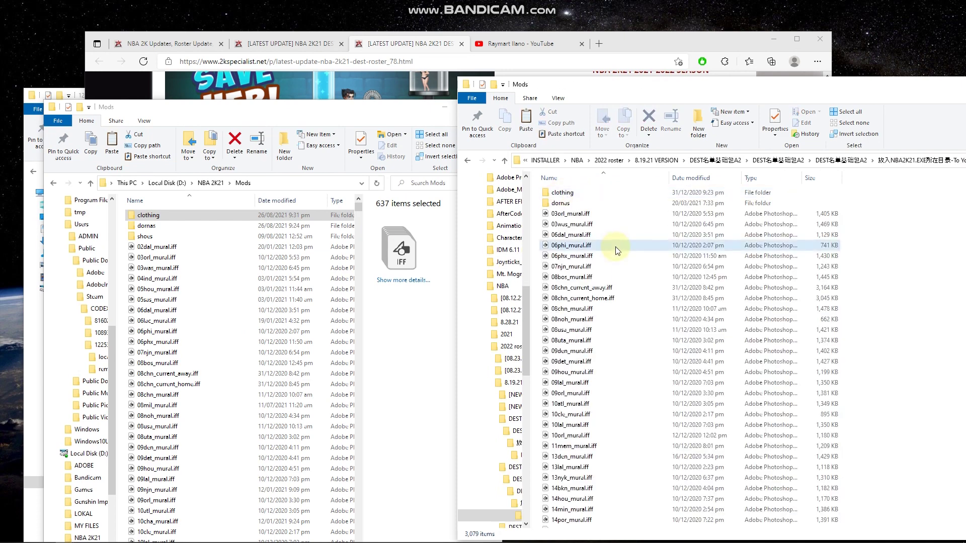
key("ctrl+a")
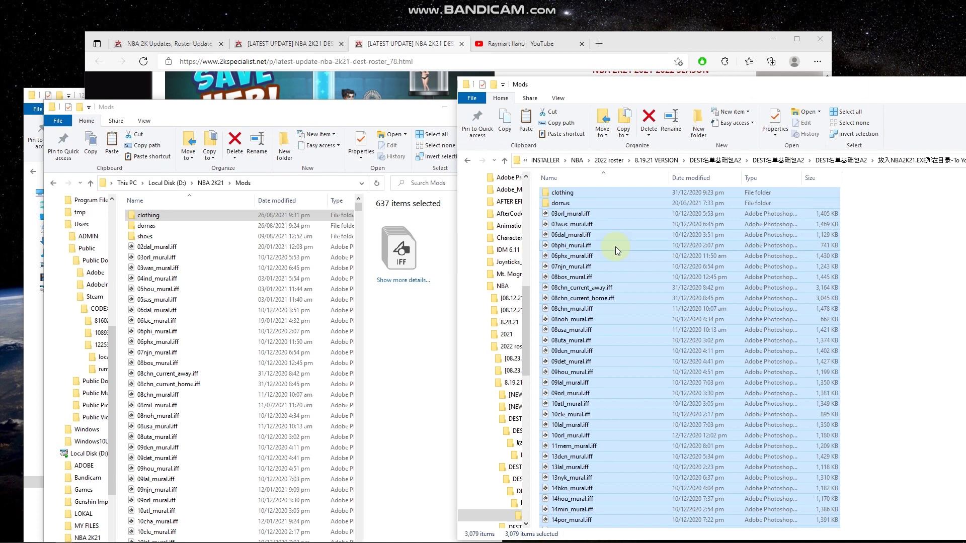
left_click(276, 300)
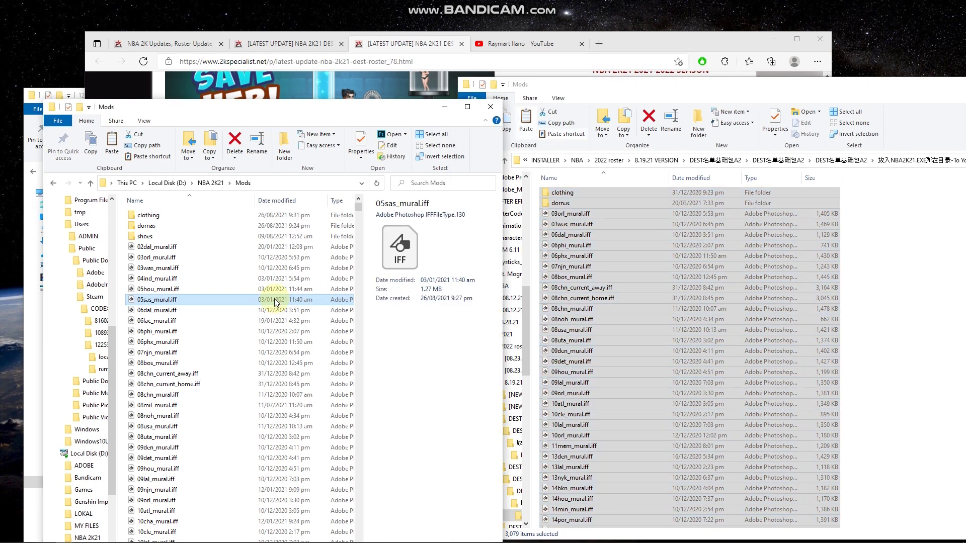
key("ctrl+v")
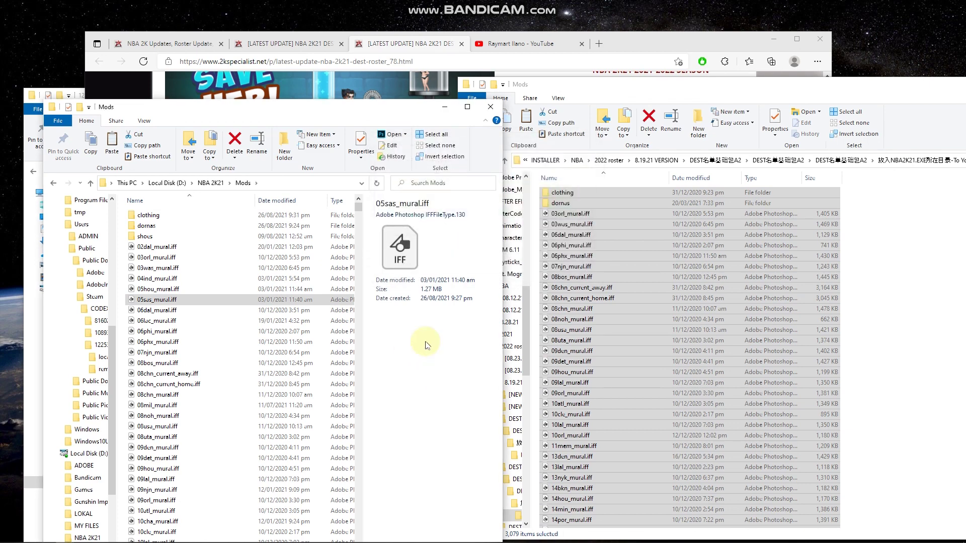
Check the download page's modded files B V21.8.4 entry and reopen the Mods folder inside NBA 2K21
left_click(396, 48)
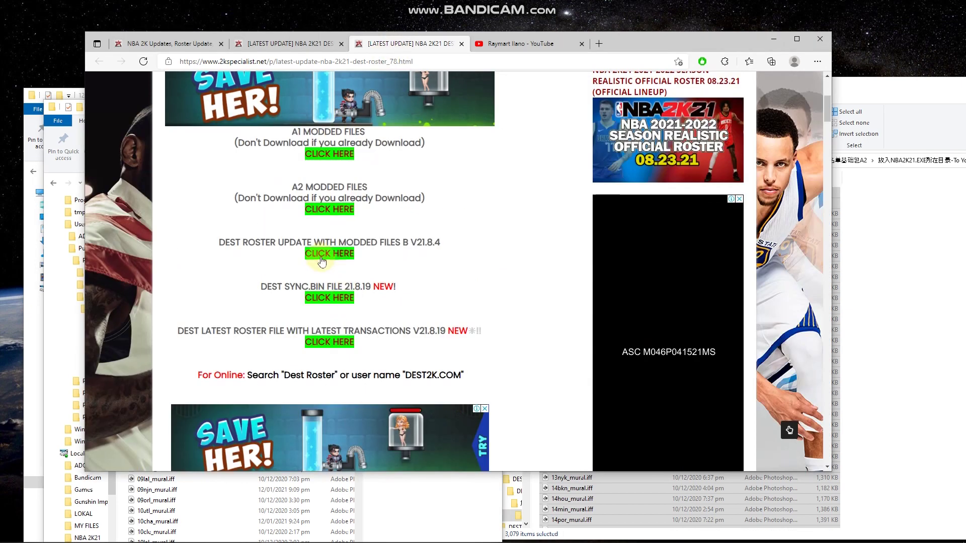
scroll(322, 262, "up", 1)
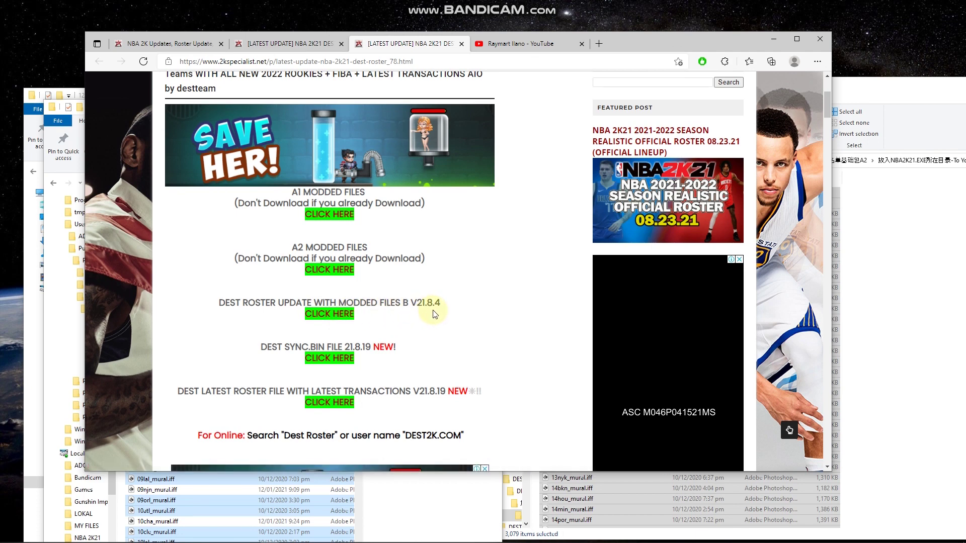
left_click(42, 146)
left_click(209, 184)
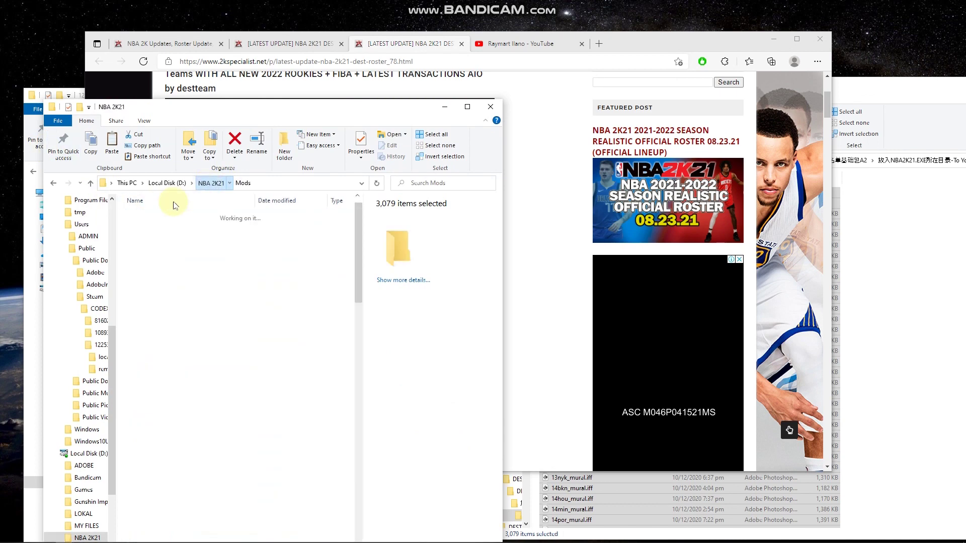
double_click(162, 216)
Return to 8.19.21 VERSION and open the DEST名单更新包B V21.8.4 package's To Your Game Folder down to its Mods folder
left_click(884, 96)
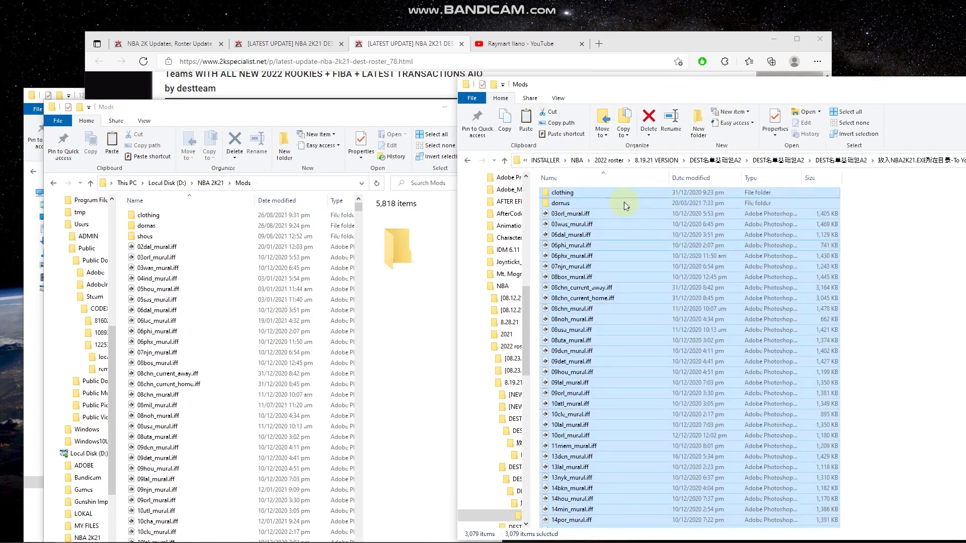
left_click(667, 161)
left_click(582, 235)
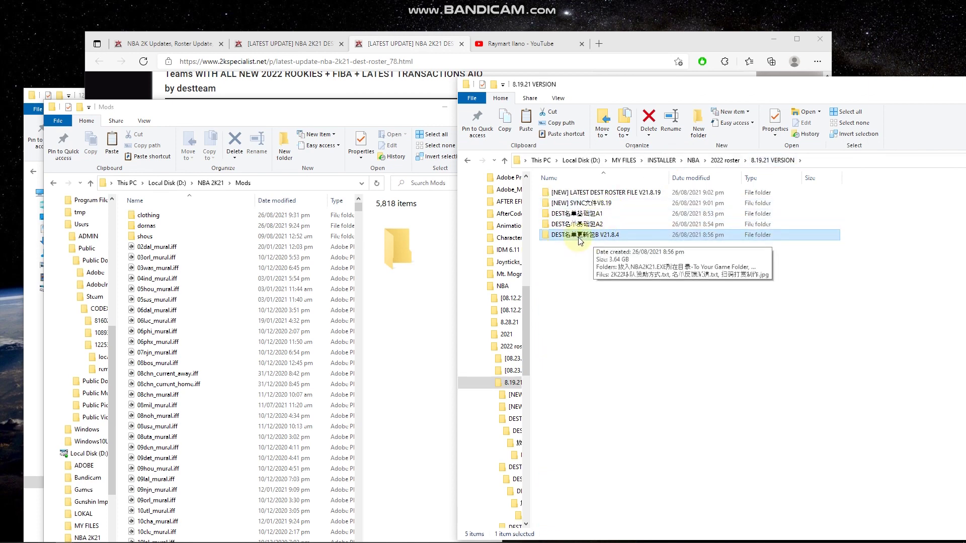
double_click(577, 236)
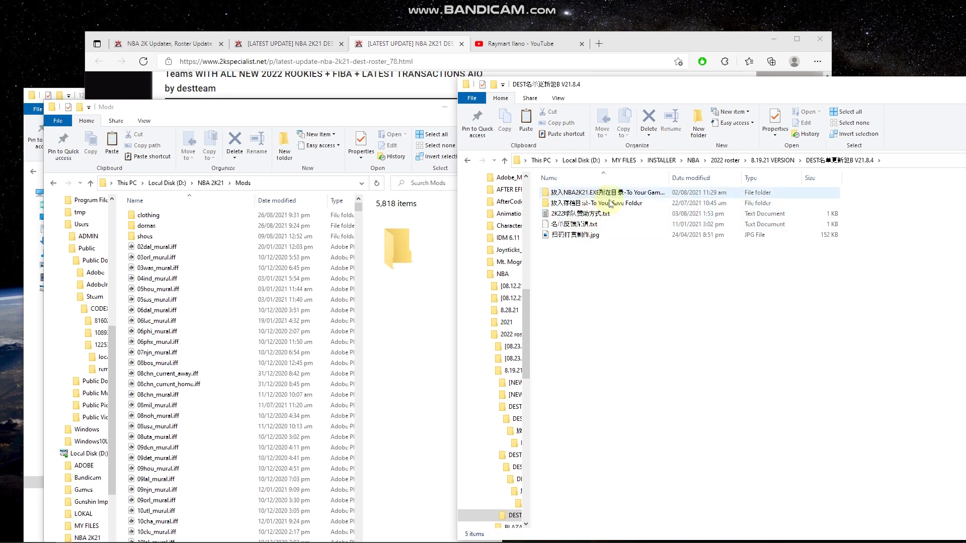
double_click(603, 195)
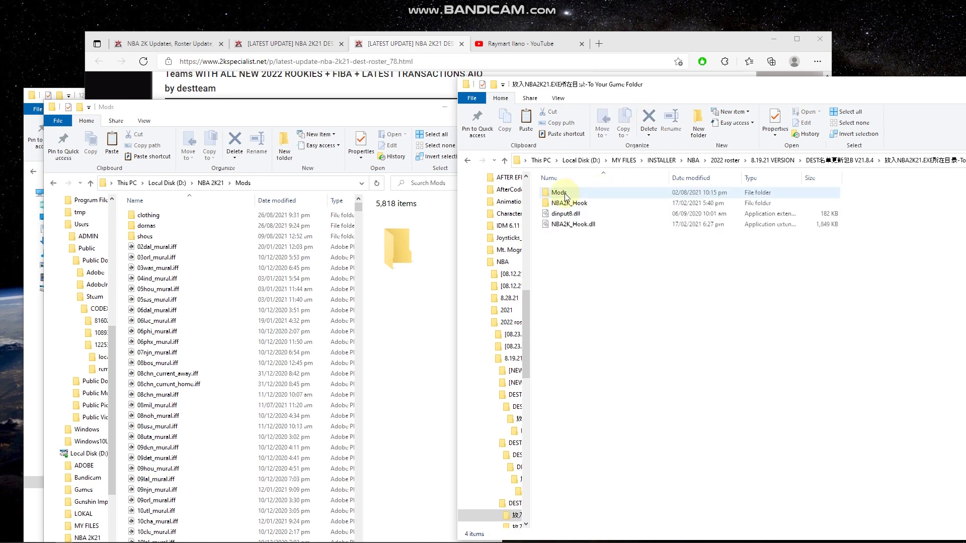
double_click(567, 195)
Copy everything in the B V21.8.4 package's Mods folder and paste it into the NBA 2K21 Mods folder
left_click(628, 268)
key("ctrl+a")
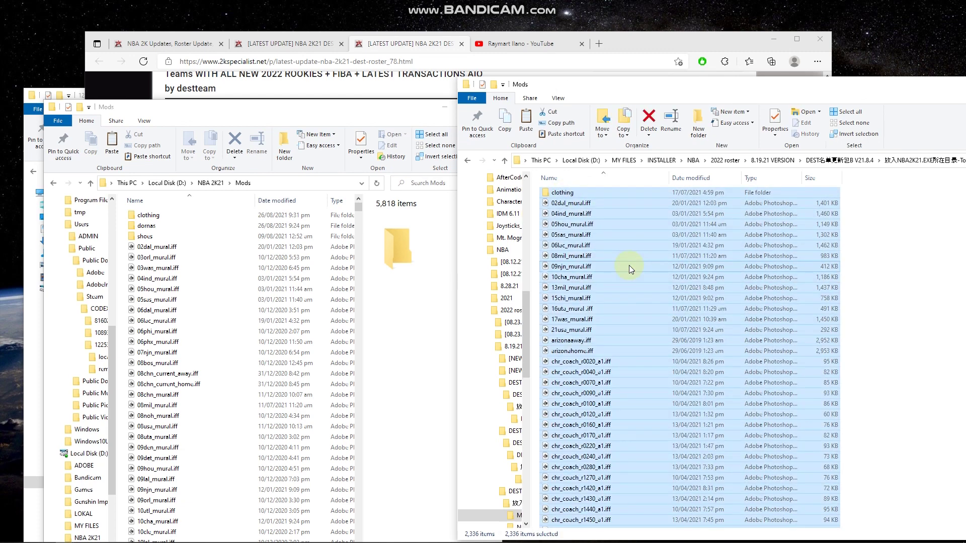
left_click(583, 361)
left_click(229, 289)
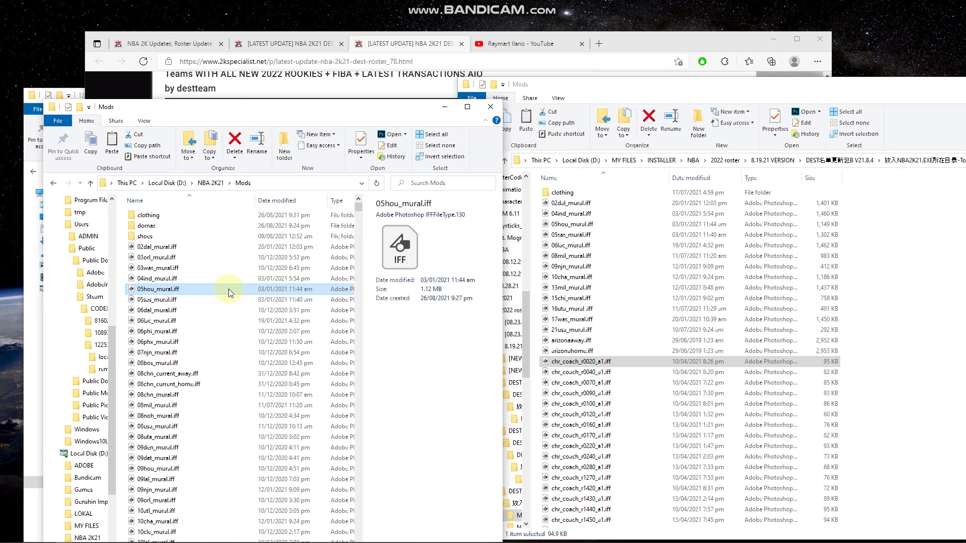
key("ctrl+v")
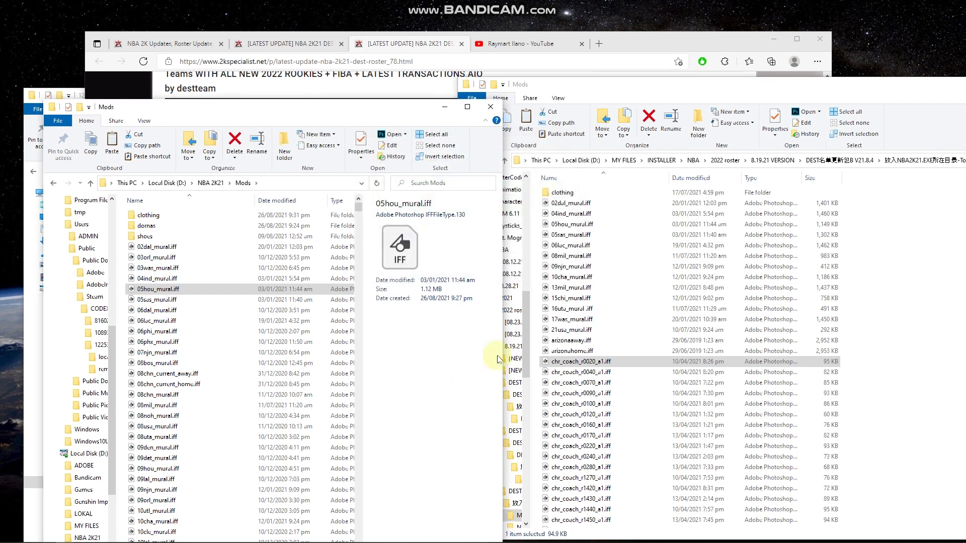
Open the B package's To Your Save Folder down to the remote folder under Sliders&Shoes and copy the Settings file
left_click(826, 164)
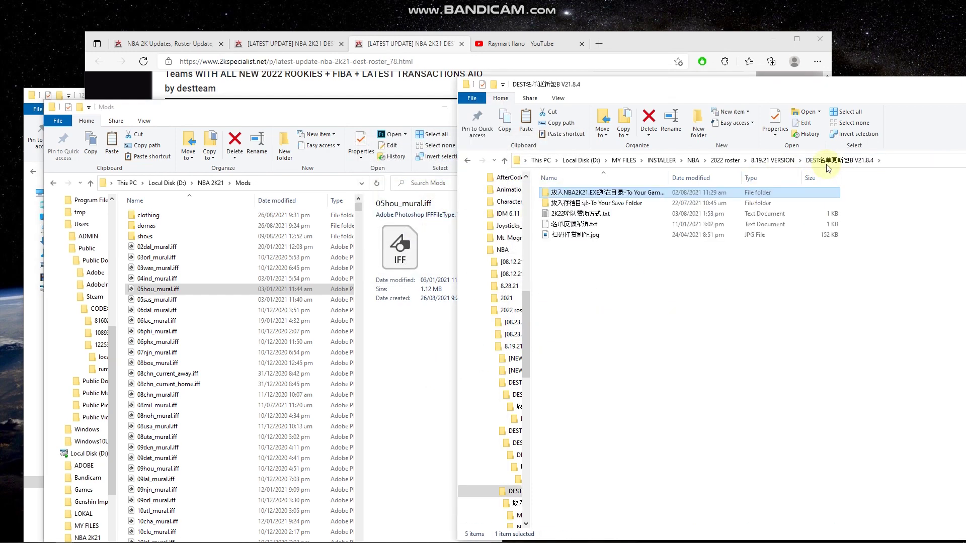
double_click(588, 204)
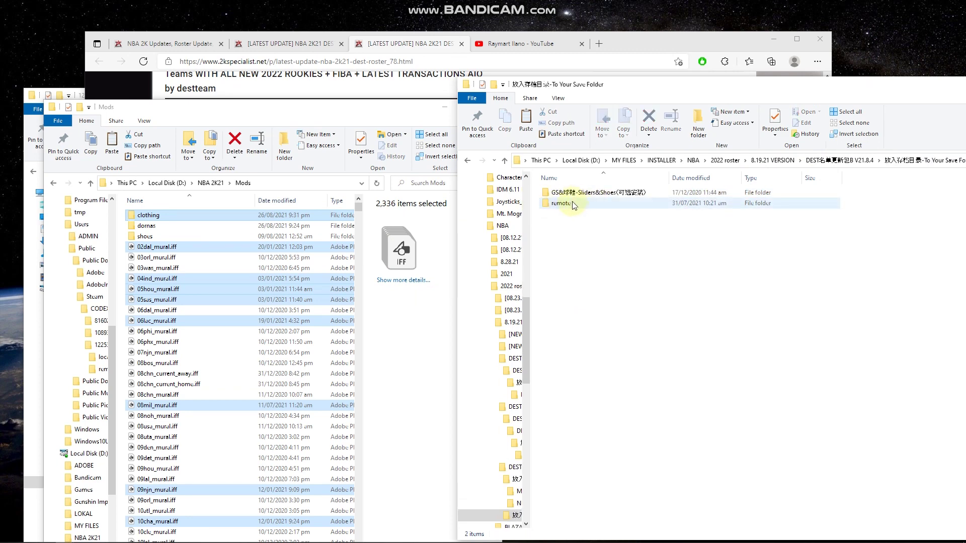
double_click(585, 194)
double_click(578, 194)
left_click(577, 194)
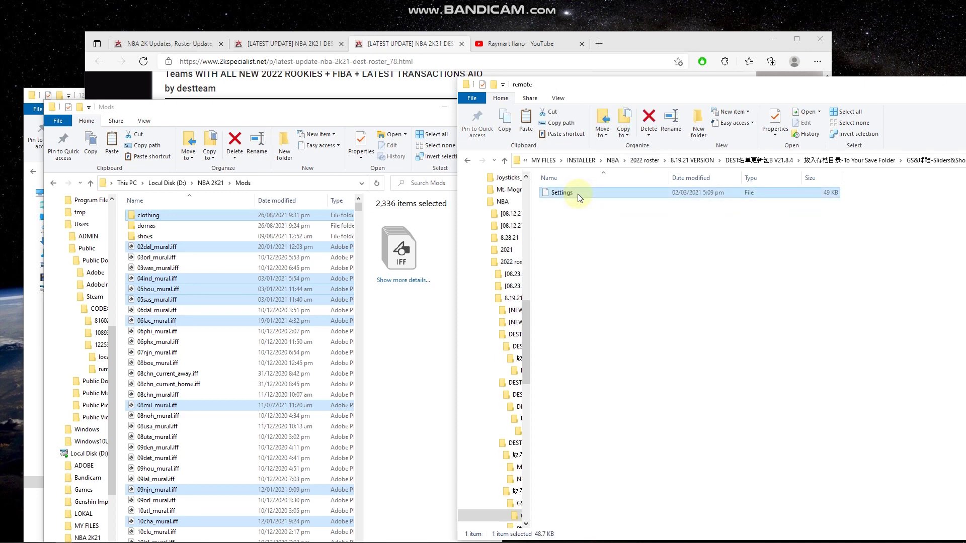
Move the NBA 2K21 Mods window aside and arrange the 1225330 save folder window beside the package's remote window
left_click_drag(126, 106, 122, 152)
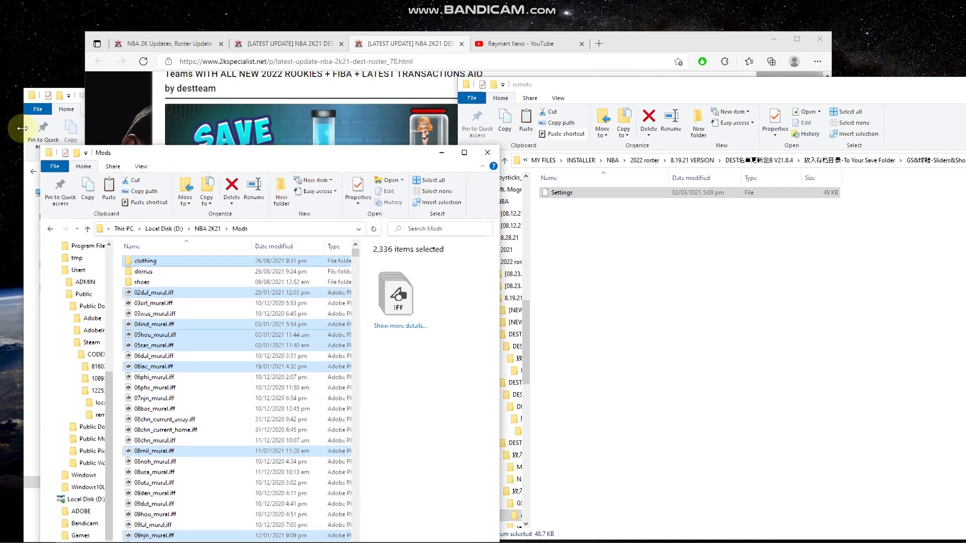
left_click(22, 128)
left_click_drag(92, 96, 98, 100)
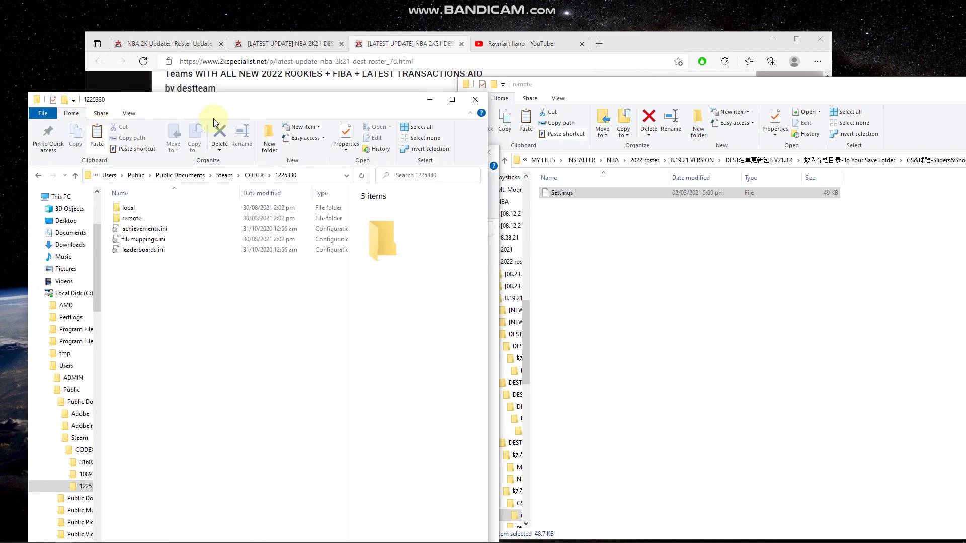
left_click_drag(741, 91, 628, 101)
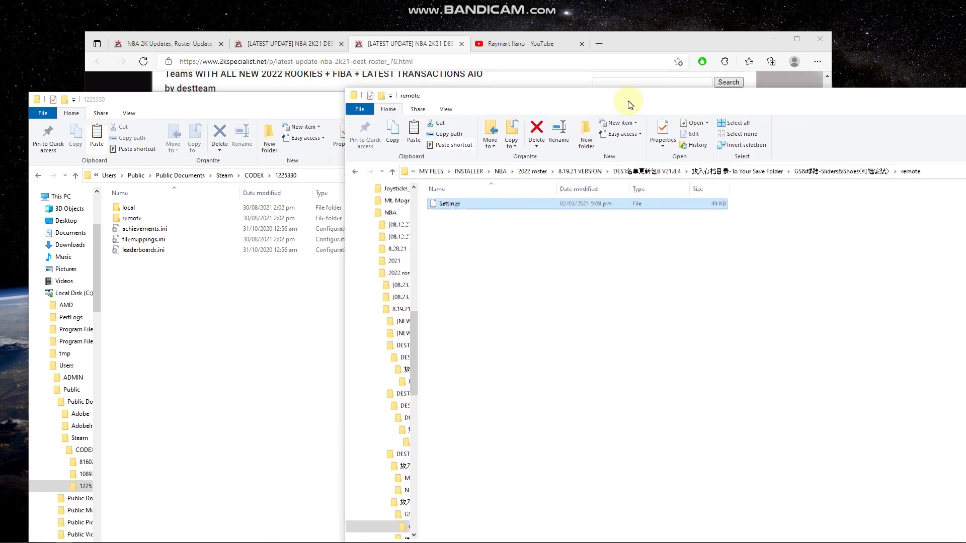
left_click_drag(409, 99, 471, 99)
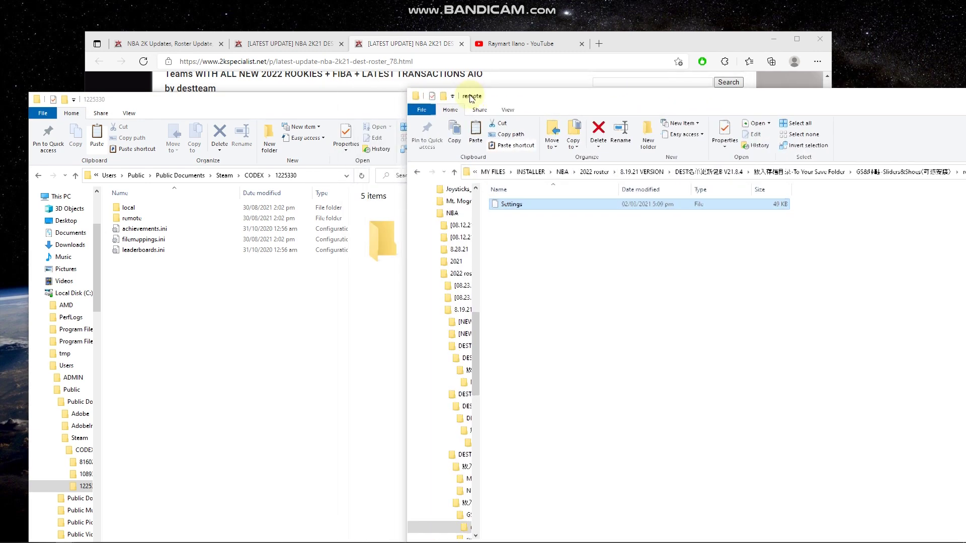
Paste the Settings file into the remote folder of 1225330, replacing the existing file
double_click(130, 219)
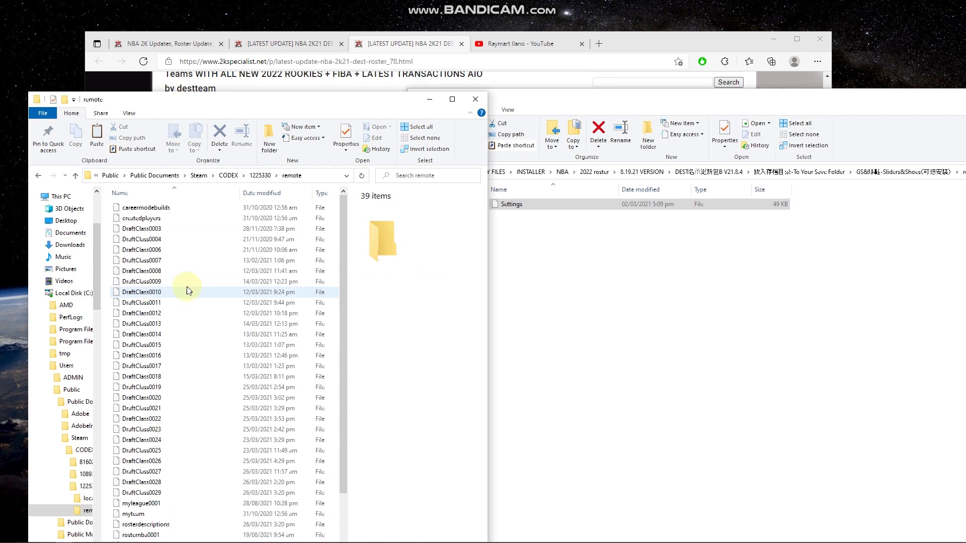
left_click(186, 285)
key("ctrl+v")
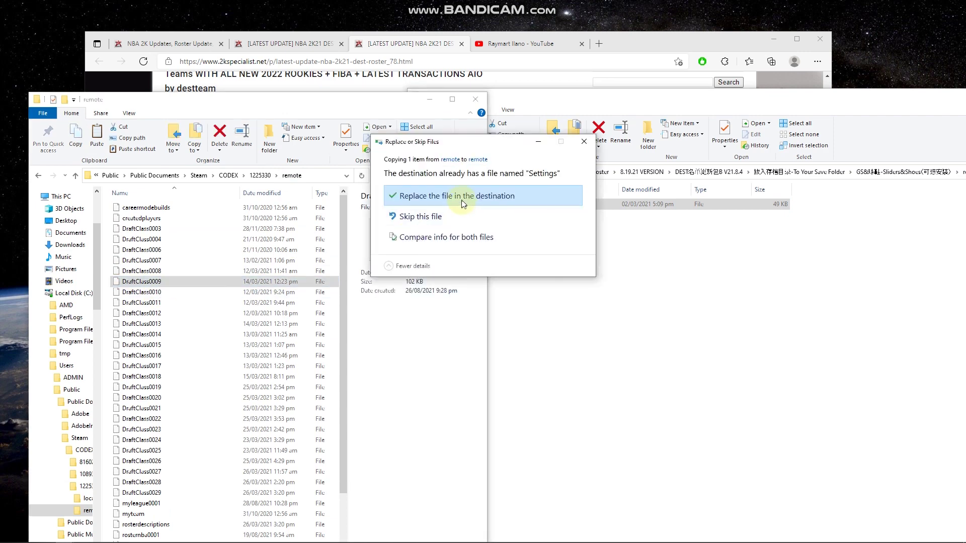
left_click(498, 133)
left_click(657, 280)
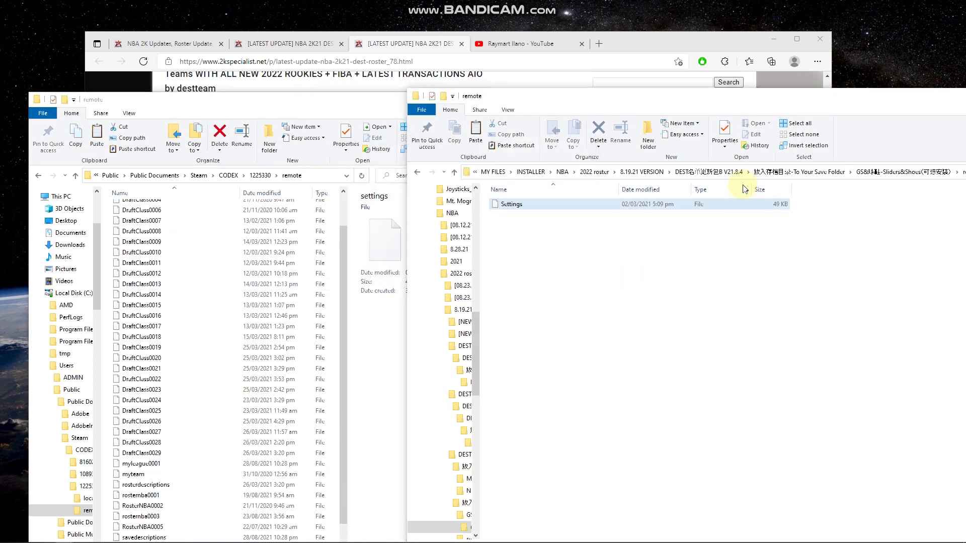
Copy all files from the remote folder directly under To Your Save Folder into 1225330's remote folder, replacing the existing files
left_click(760, 173)
double_click(511, 216)
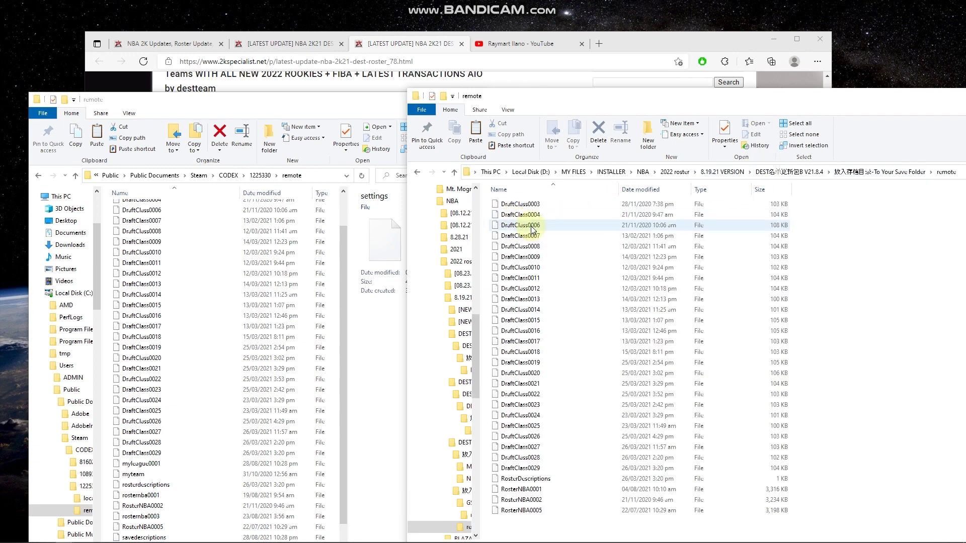
key("ctrl+a")
left_click(207, 285)
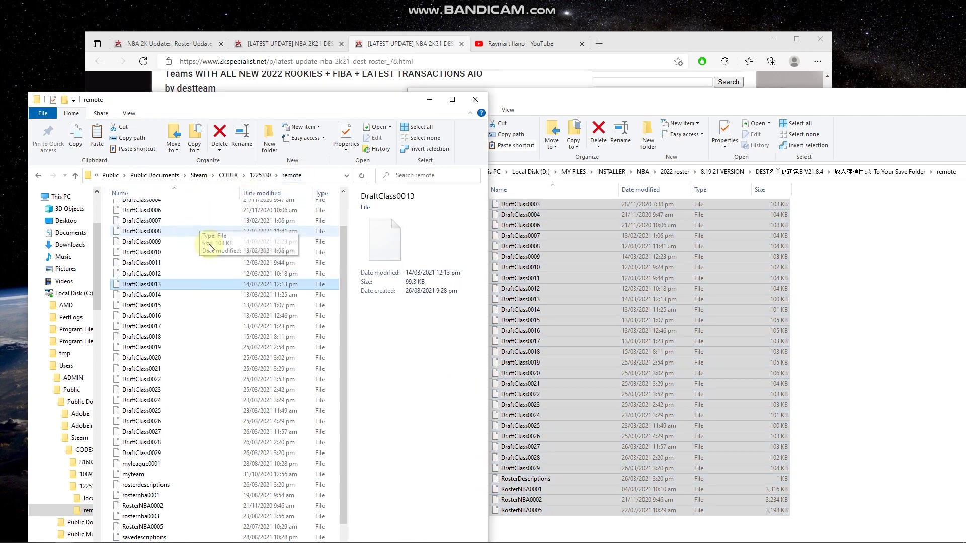
key("ctrl+v")
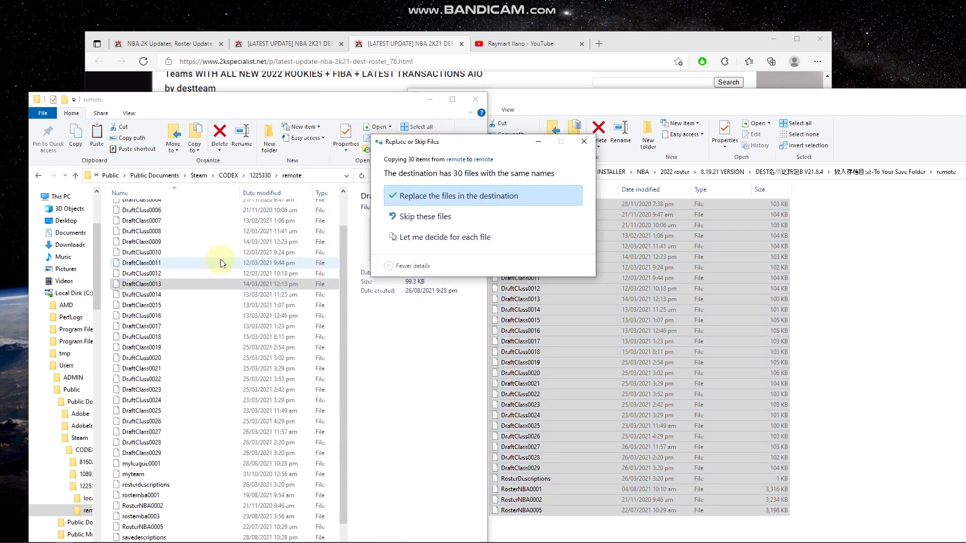
left_click(403, 199)
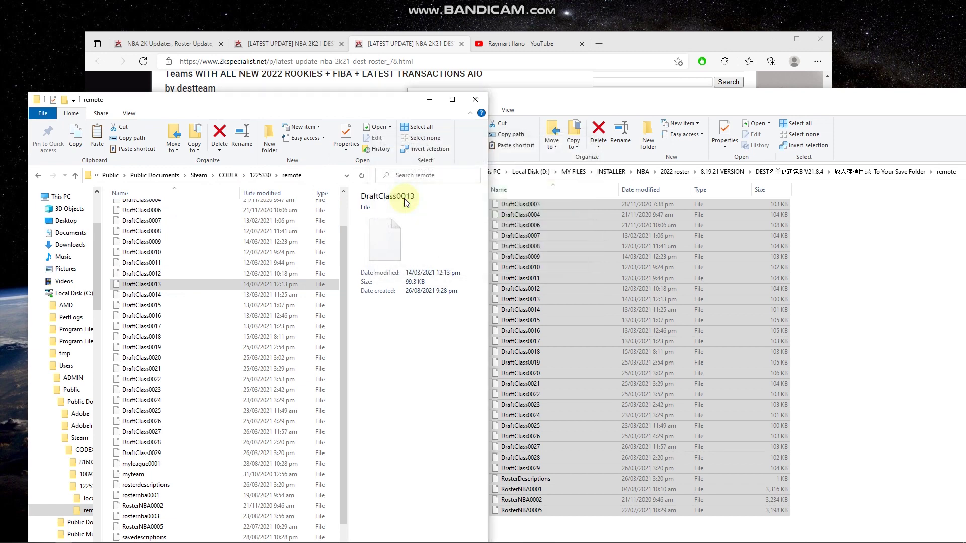
left_click(626, 104)
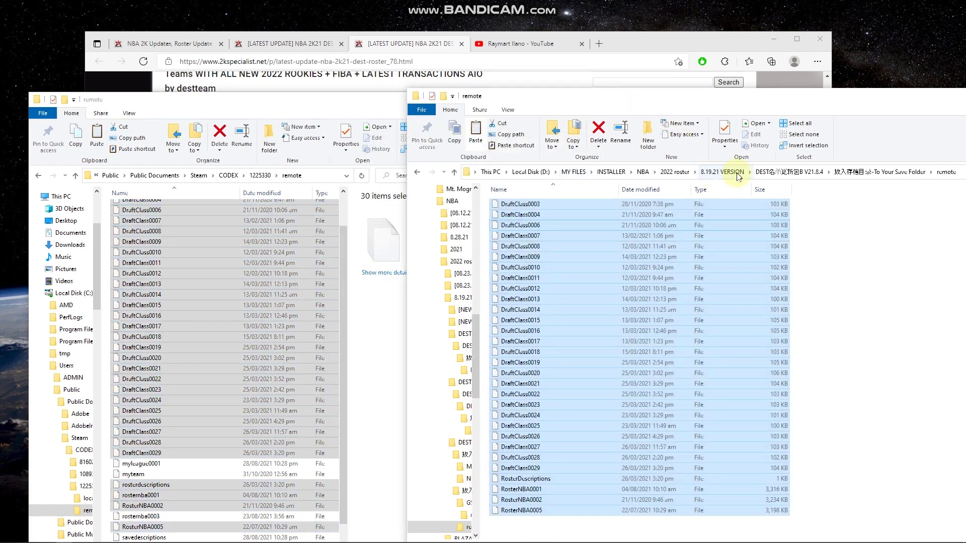
Return the package window to the 8.19.21 VERSION folder and check the download page's DEST SYNC.BIN FILE 21.8.19 entry
left_click(788, 171)
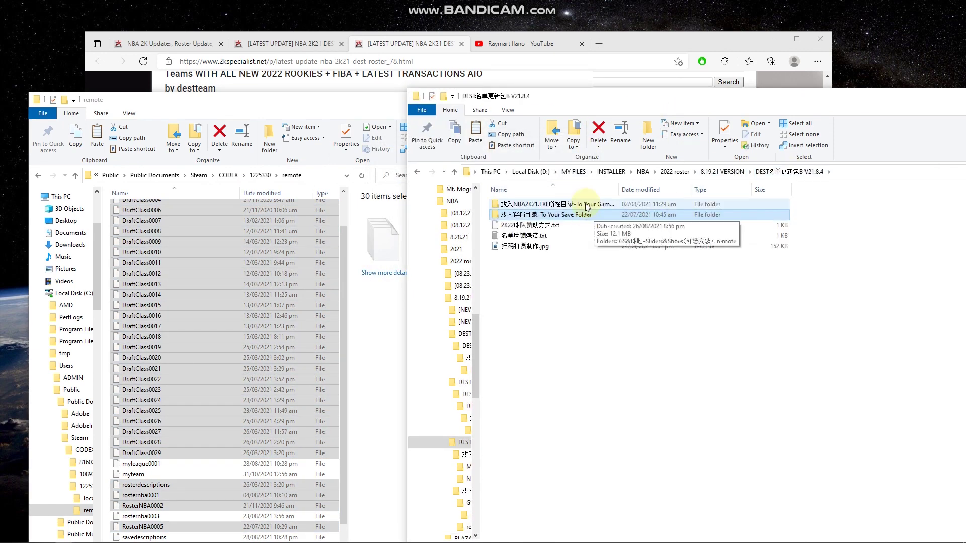
left_click(720, 172)
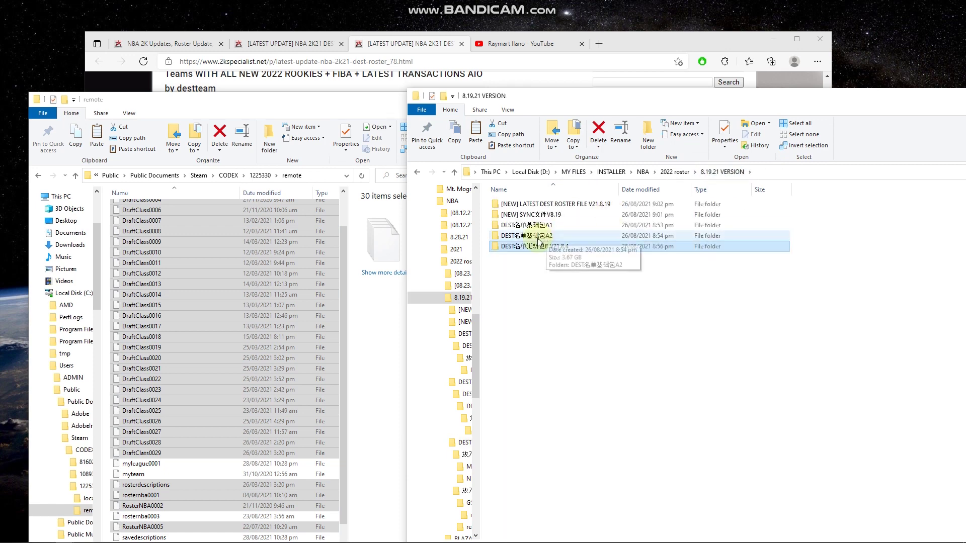
left_click(409, 43)
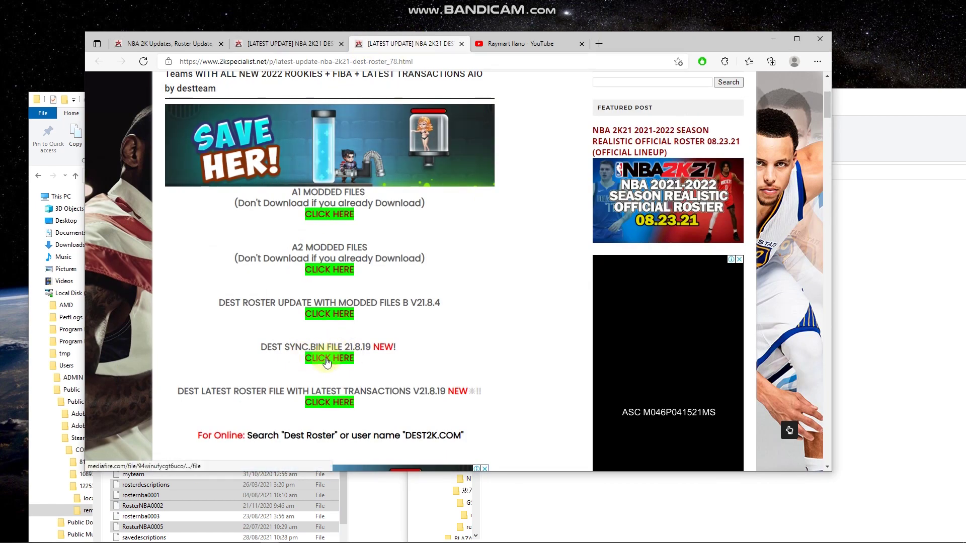
left_click(860, 103)
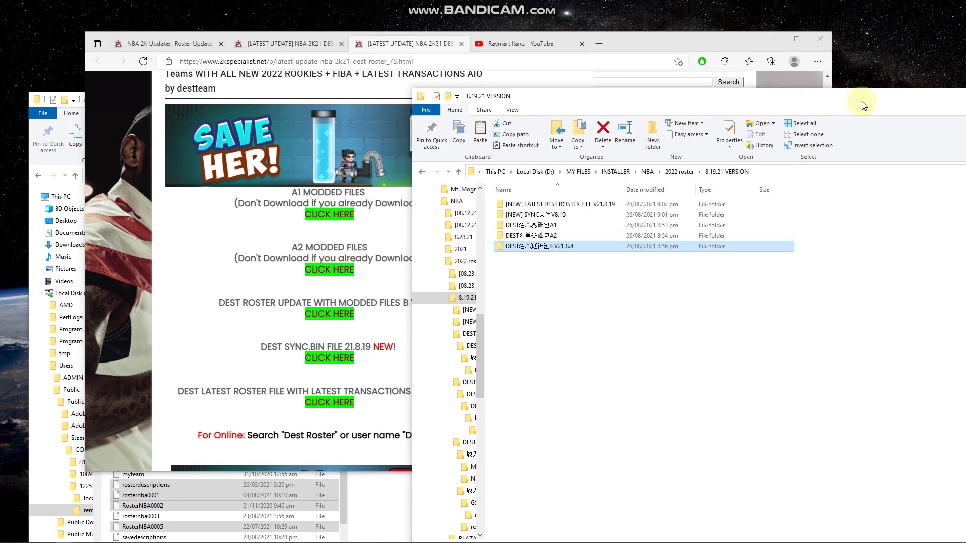
Open the [NEW] SYNC V8.19 folder and copy the SYNC.BIN file
left_click(552, 217)
double_click(550, 220)
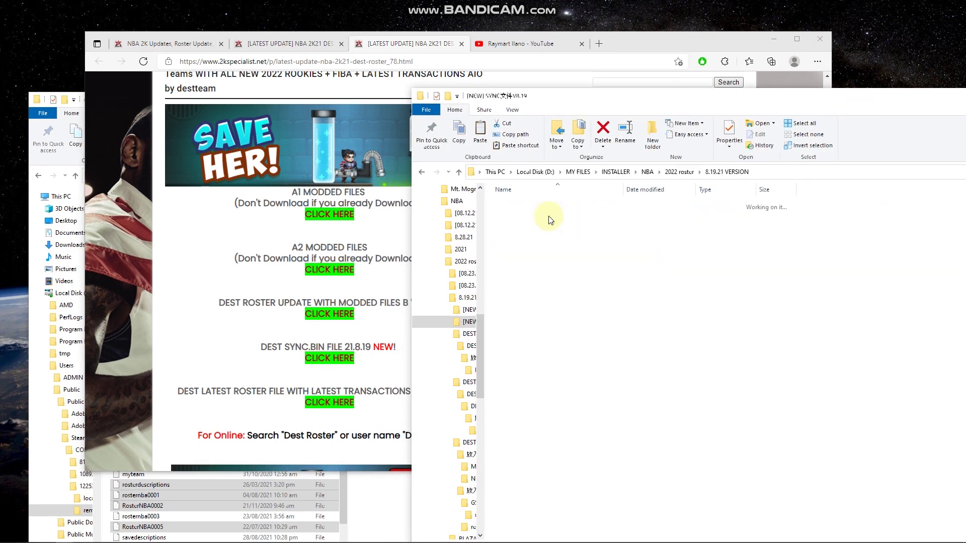
left_click_drag(525, 95, 566, 97)
left_click(564, 205)
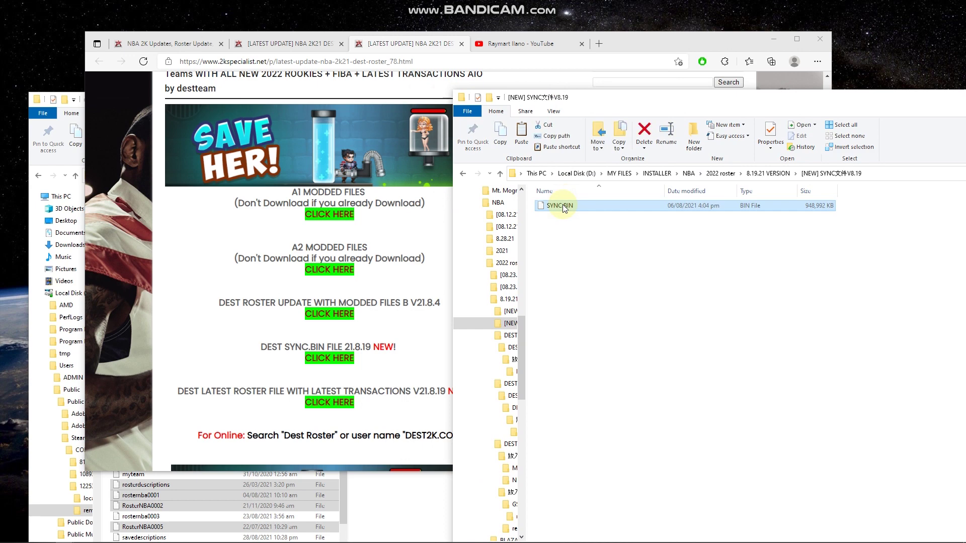
right_click(562, 204)
left_click(593, 339)
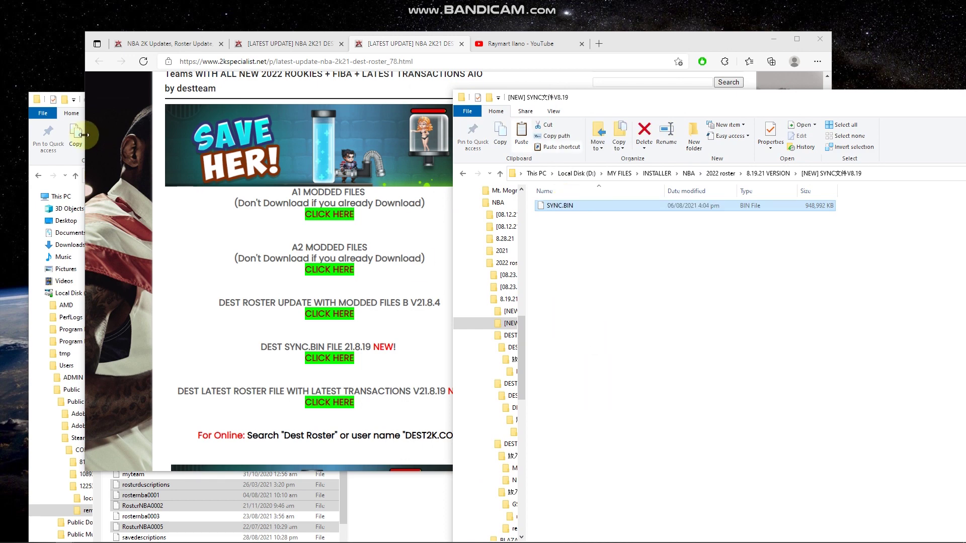
Bring the save folder window forward, go up to 1225330 and open its local folder
left_click(54, 126)
left_click_drag(92, 104, 87, 78)
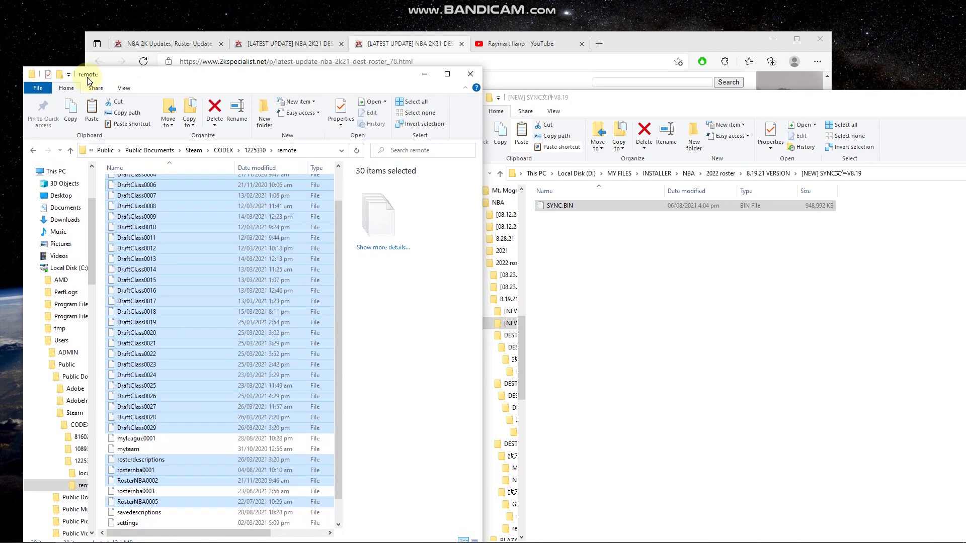
left_click(251, 152)
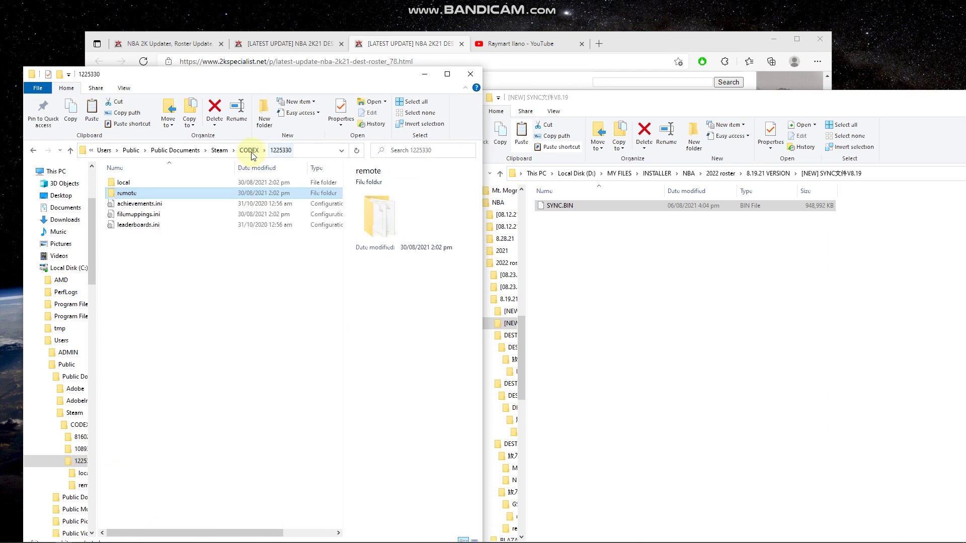
mouse_move(127, 182)
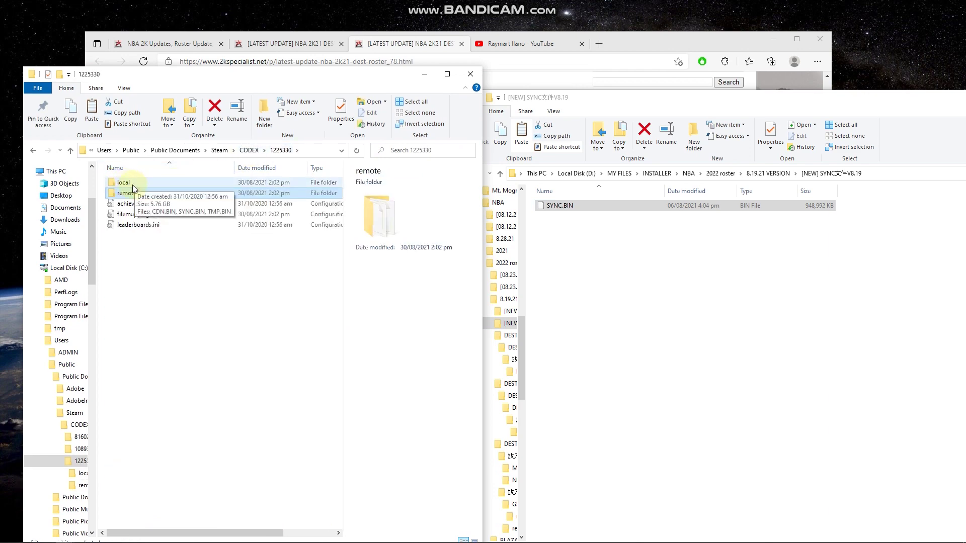
double_click(132, 185)
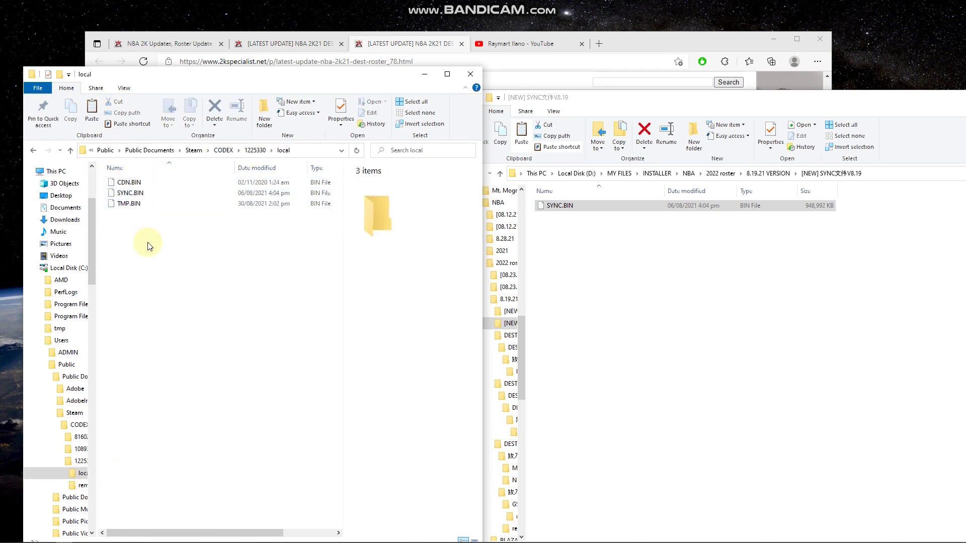
Try to paste SYNC.BIN into the local folder, replacing the existing file
key("ctrl+v")
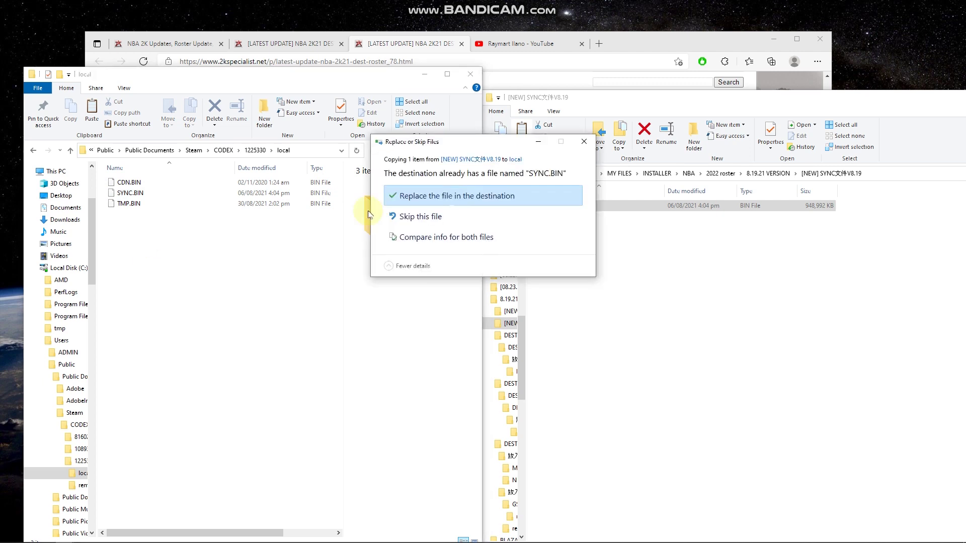
left_click(475, 198)
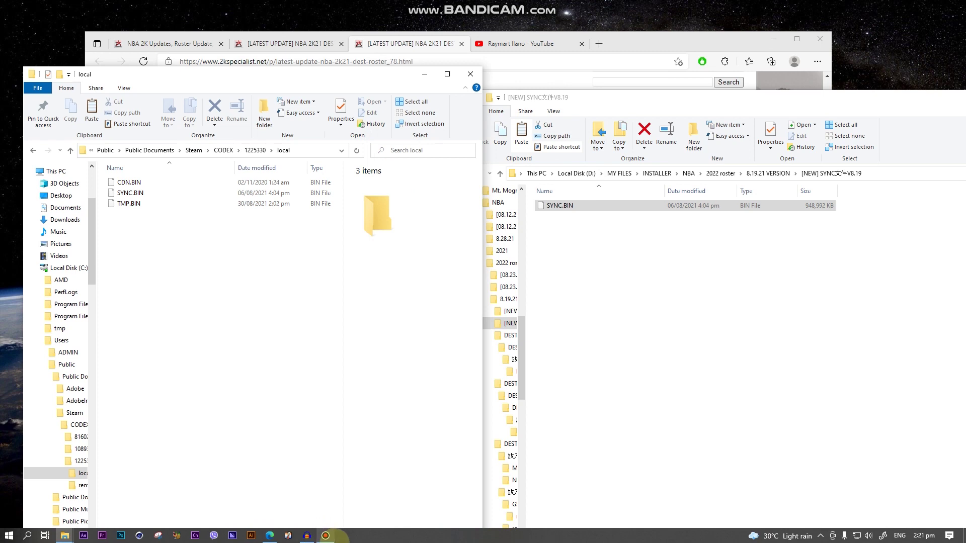
key("ctrl+v")
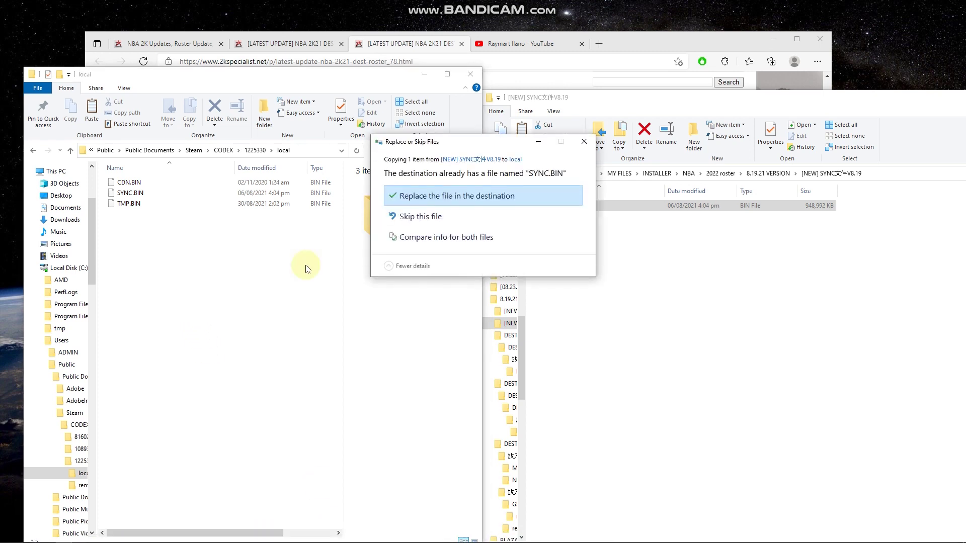
left_click(459, 198)
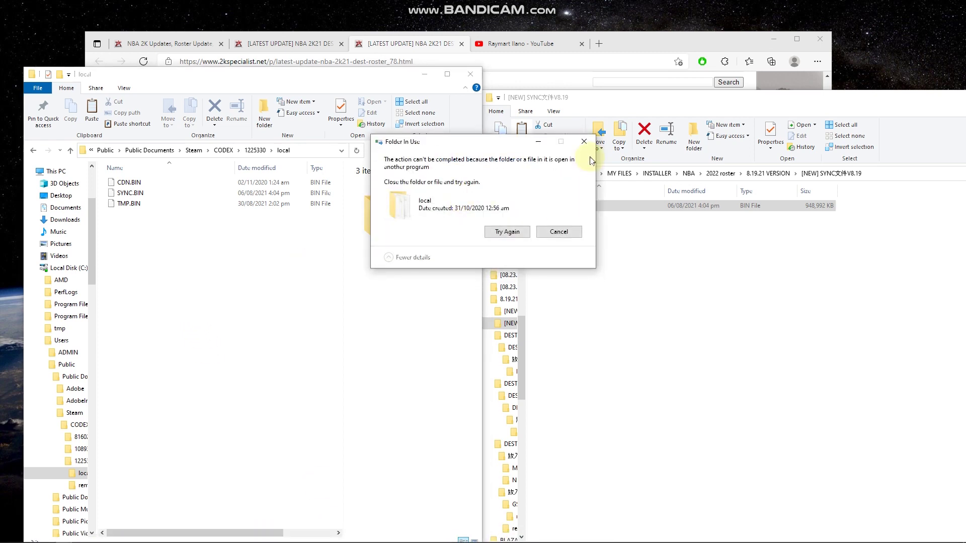
Open Task Manager, end the NBA2K21.exe background process and close Task Manager
right_click(536, 536)
left_click(565, 490)
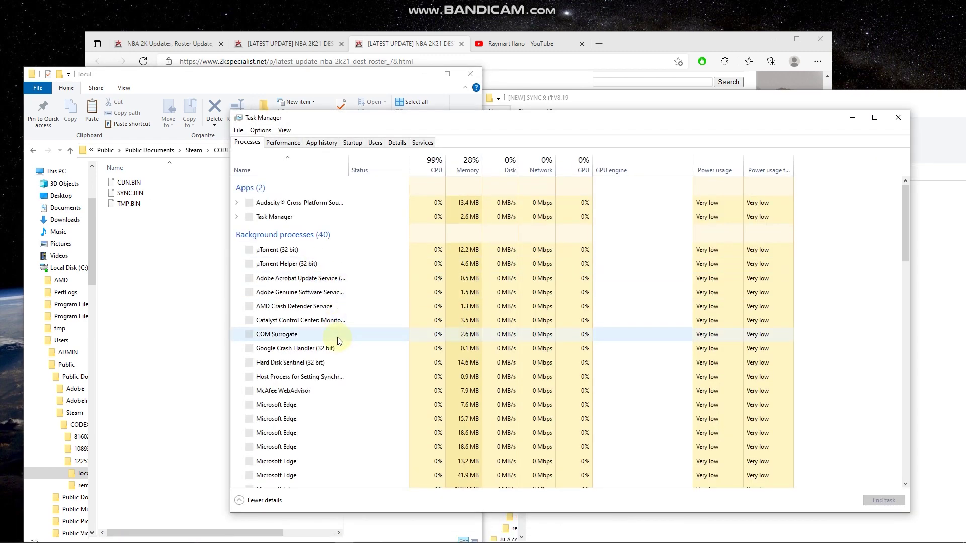
scroll(337, 337, "down", 10)
right_click(348, 481)
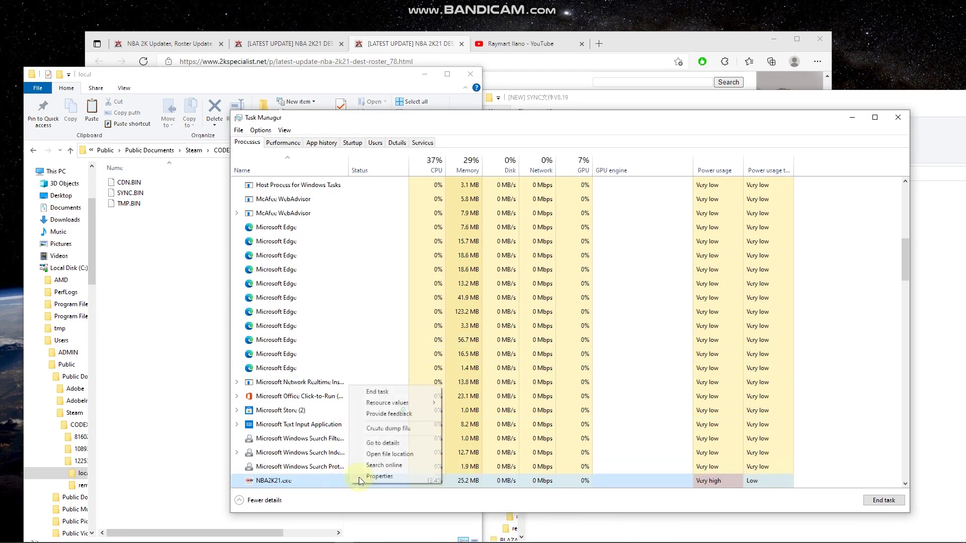
left_click(376, 392)
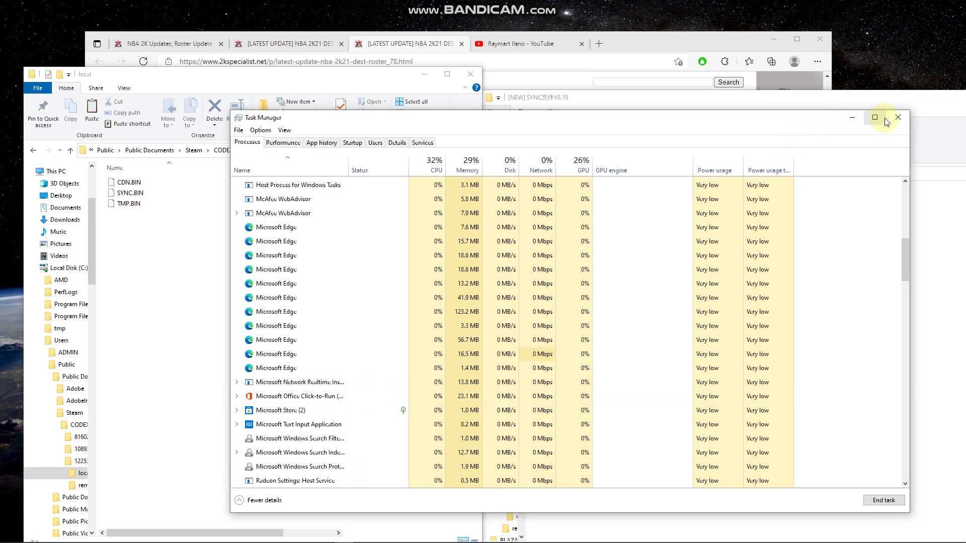
left_click(897, 117)
Paste SYNC.BIN into 1225330's local folder, replacing the existing file
left_click(177, 284)
key("ctrl+v")
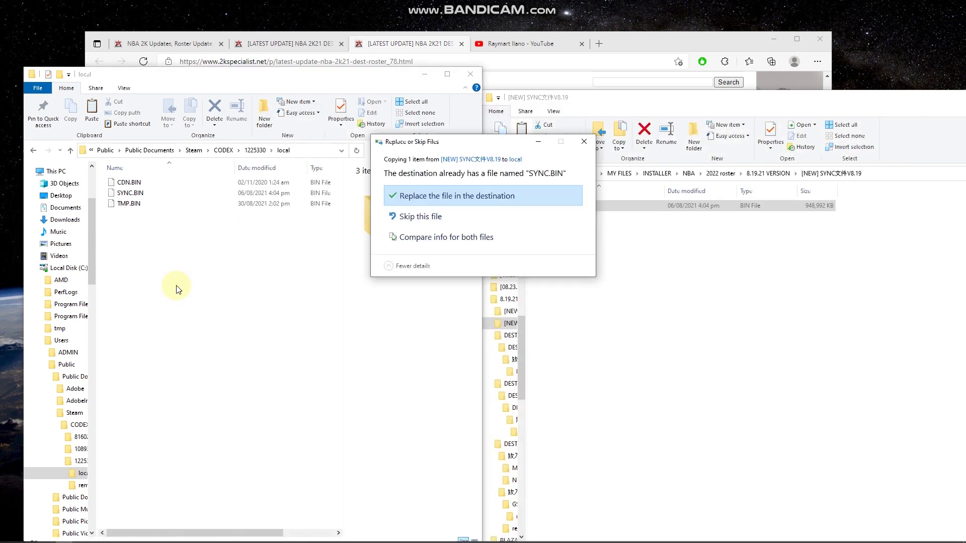
left_click(406, 201)
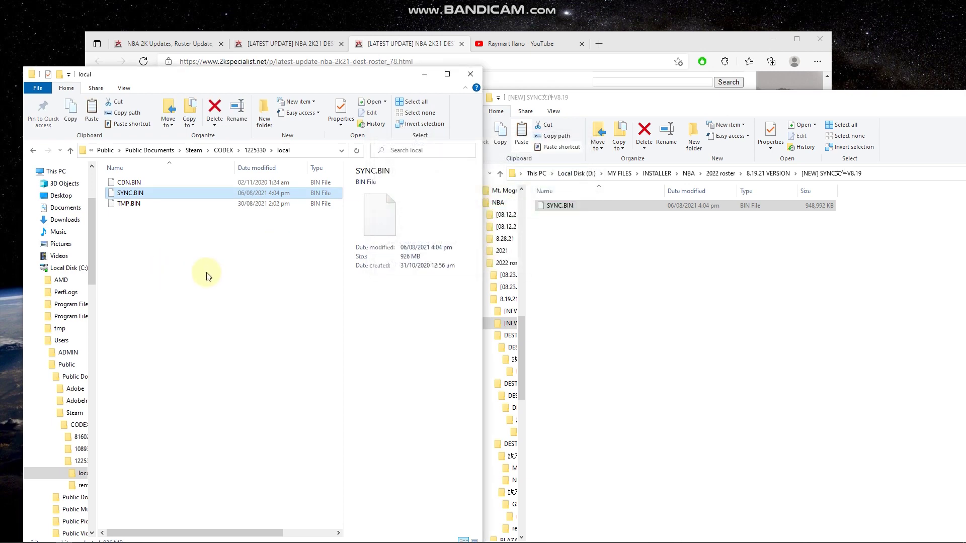
Check the download page's V21.8.19 latest roster entry and return the package window to 8.19.21 VERSION
left_click(402, 43)
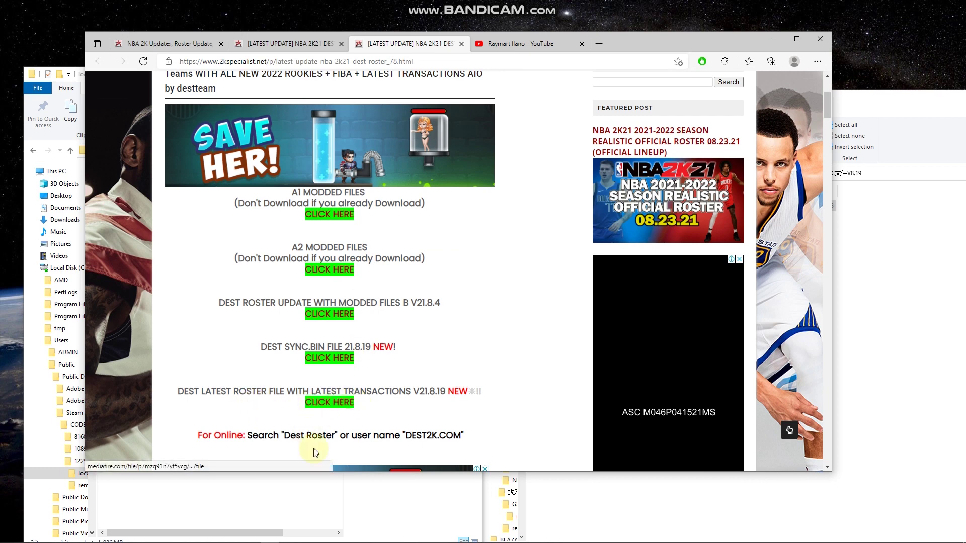
left_click(325, 500)
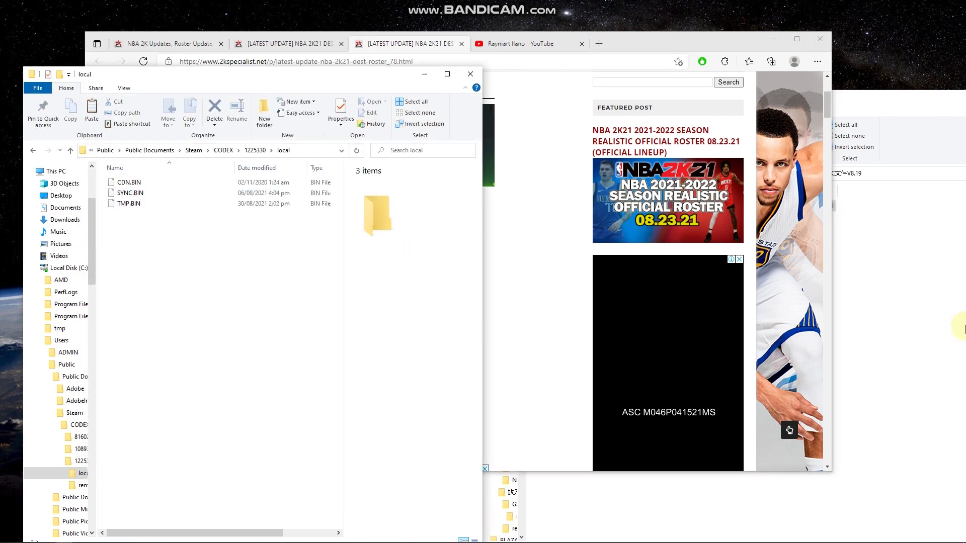
left_click(919, 308)
left_click(768, 173)
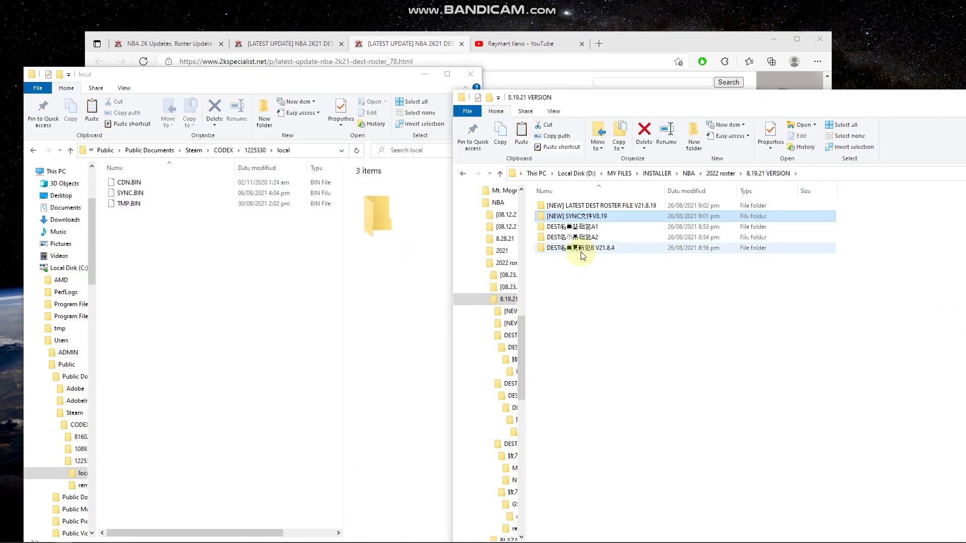
Open [NEW] LATEST DEST ROSTER FILE V21.8.19 down to the remote folder under Sliders&Shoes and copy the Settings file
double_click(602, 206)
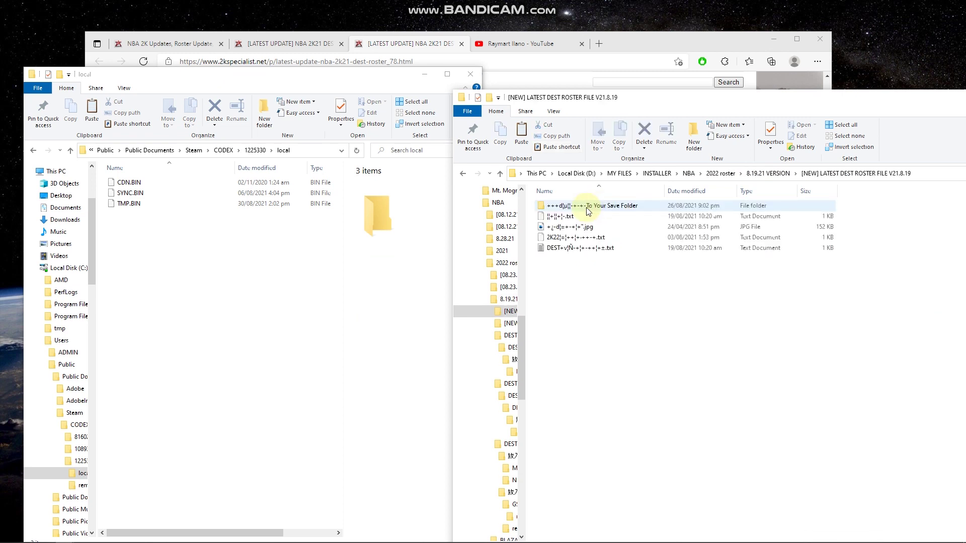
double_click(586, 207)
left_click(593, 220)
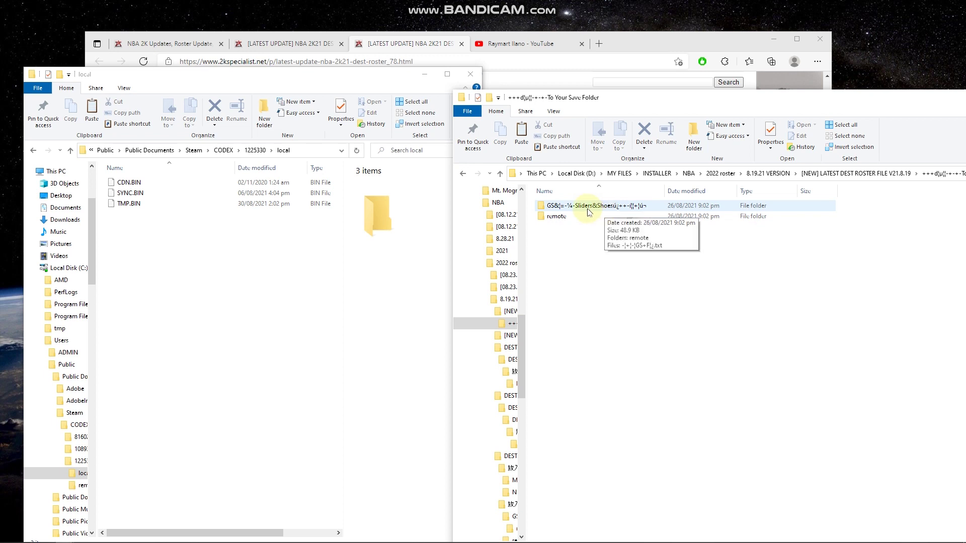
double_click(595, 207)
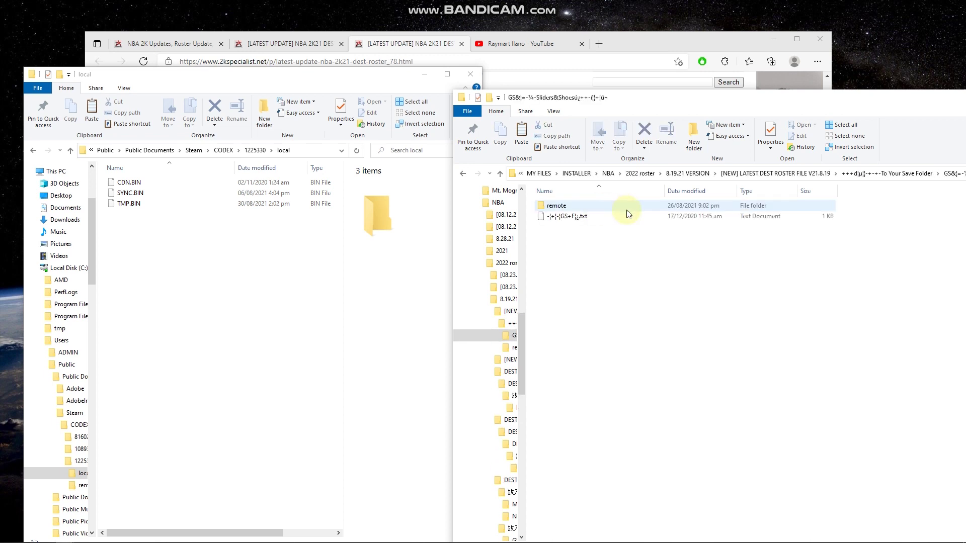
double_click(586, 207)
left_click(585, 209)
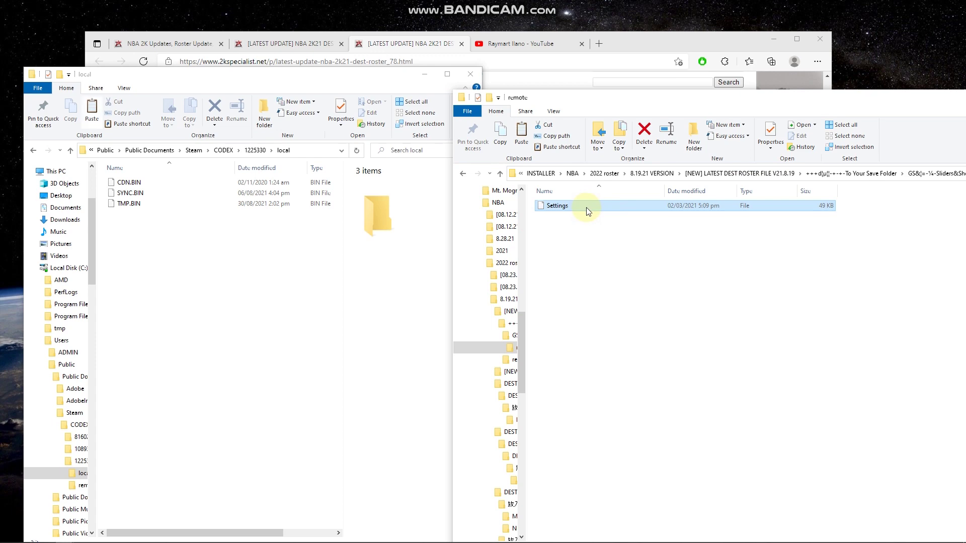
left_click(236, 194)
left_click(248, 150)
double_click(126, 193)
left_click(178, 293)
key("ctrl+v")
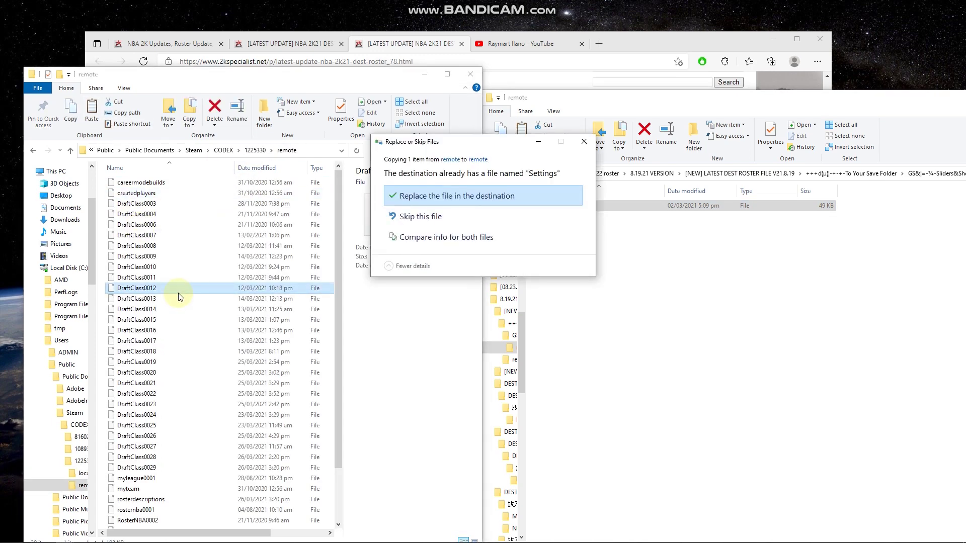
left_click(430, 194)
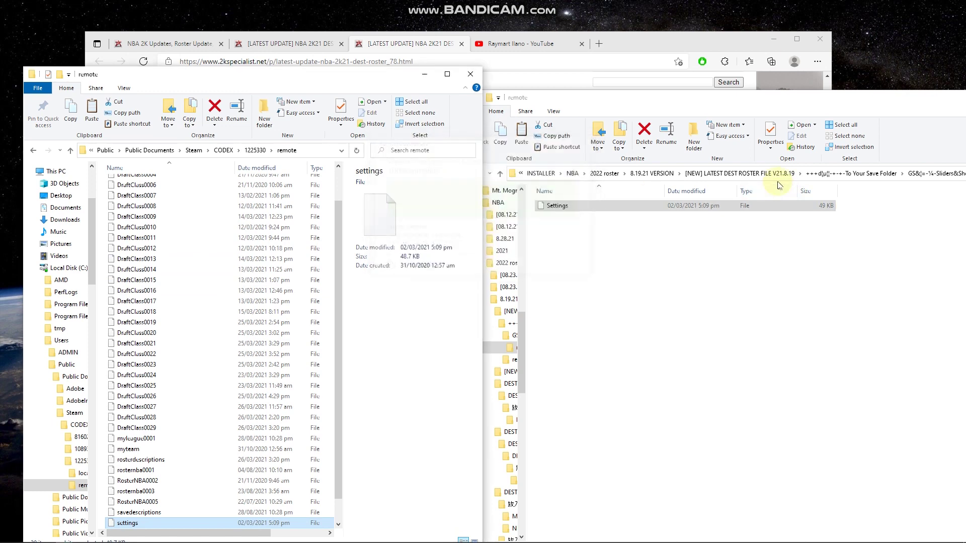
Open the remote folder inside [NEW] LATEST DEST ROSTER FILE V21.8.19's save-folder package and copy all its DraftClass and roster files
left_click(754, 173)
left_click(768, 173)
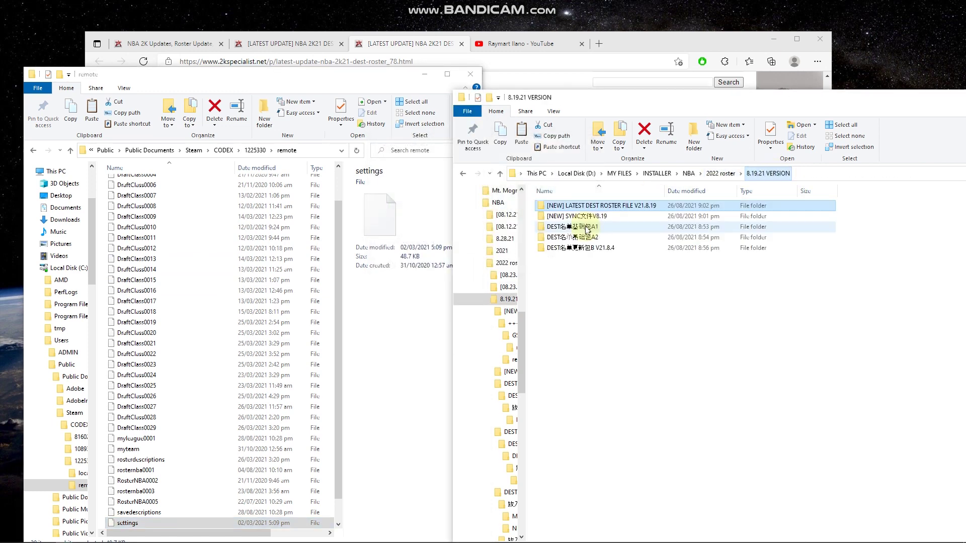
double_click(576, 207)
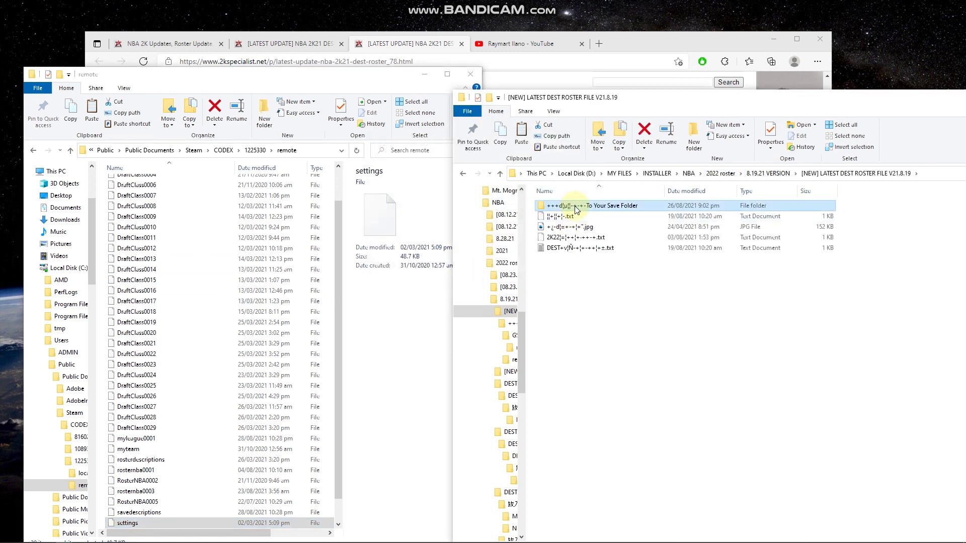
double_click(577, 206)
left_click(561, 217)
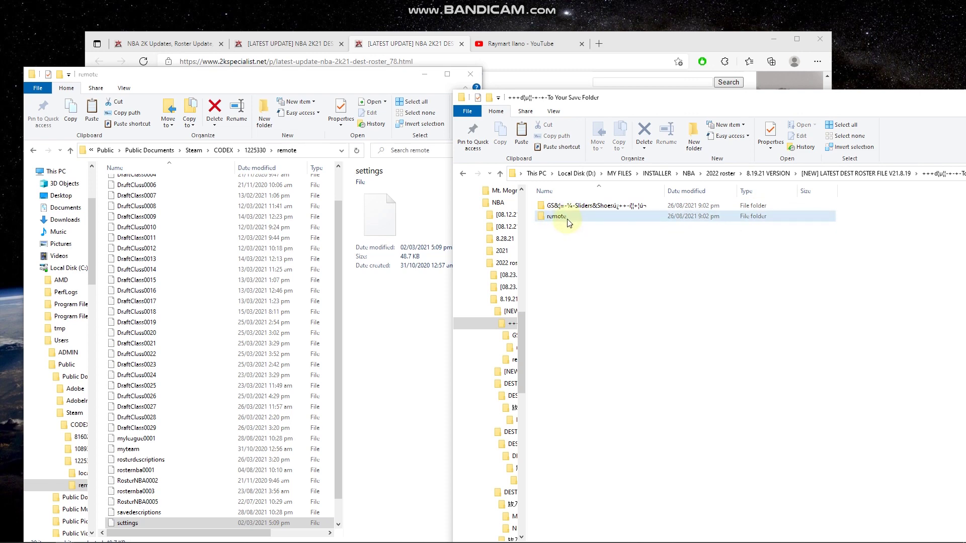
double_click(556, 216)
left_click(582, 217)
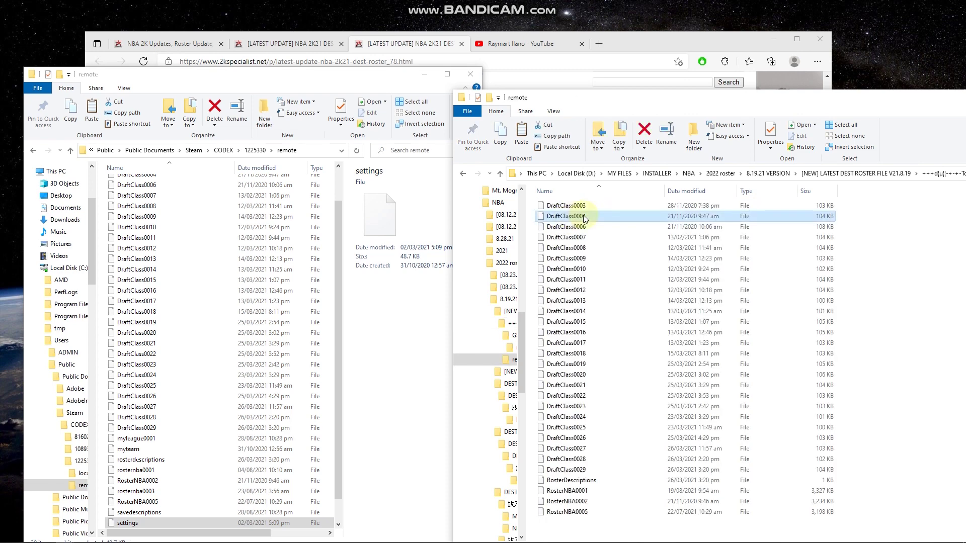
key("ctrl+a")
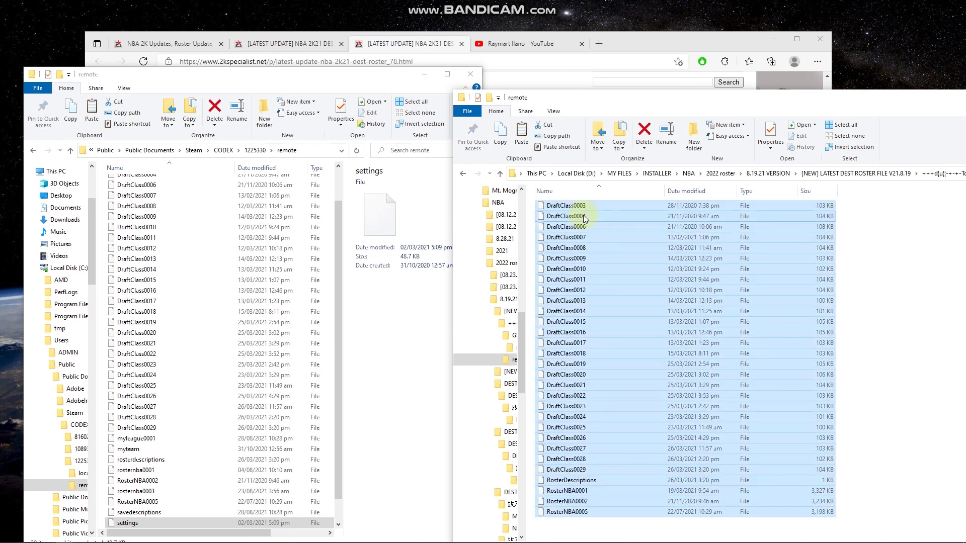
Paste the copied DraftClass and roster files into 1225330's remote folder, replacing the existing files
left_click(183, 258)
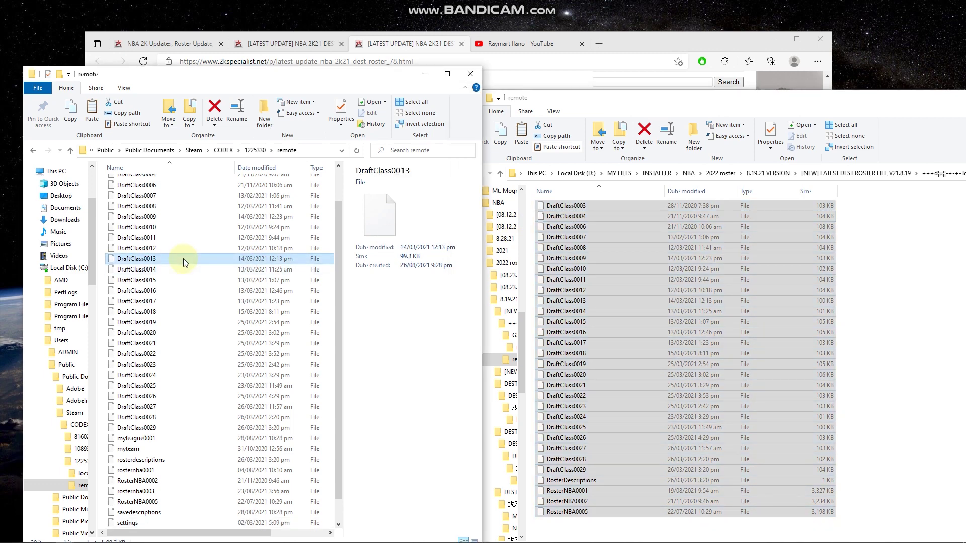
key("ctrl+v")
left_click(430, 198)
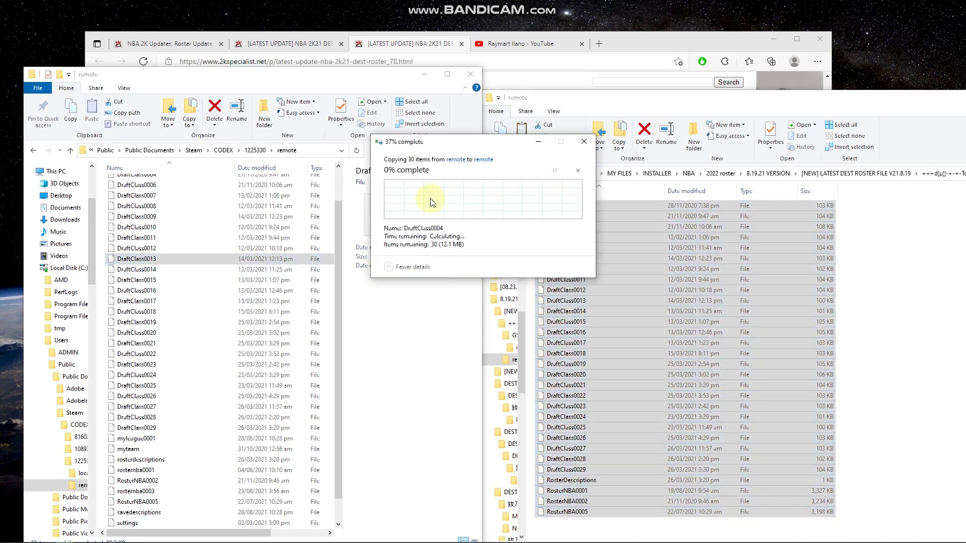
Return the package window to 8.19.21 VERSION, reposition both folder windows and minimize the save-folder window
left_click(749, 173)
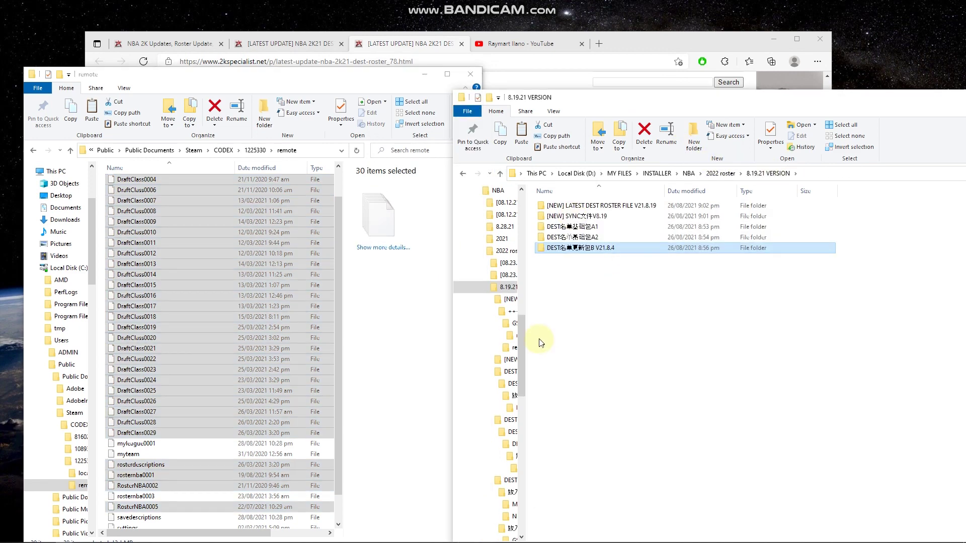
left_click_drag(336, 77, 329, 79)
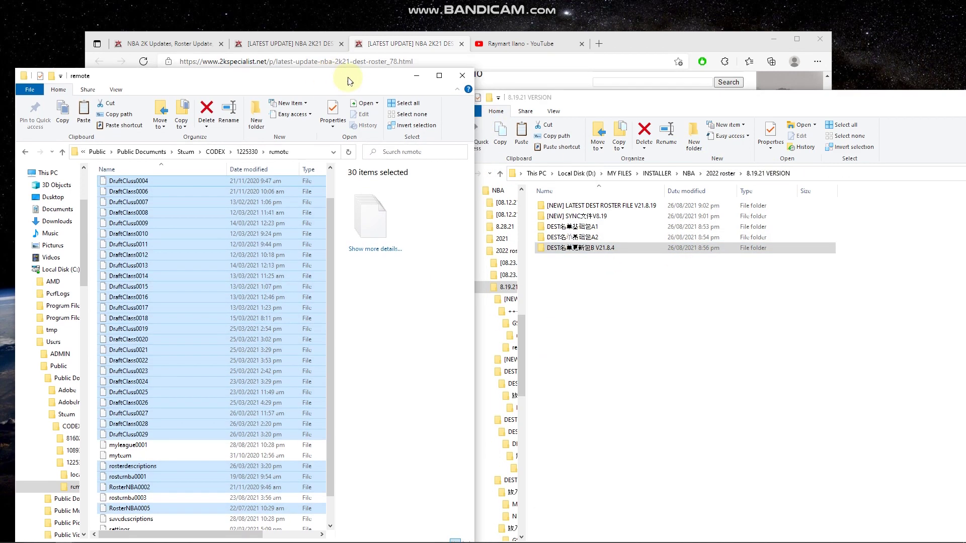
left_click_drag(596, 97, 506, 117)
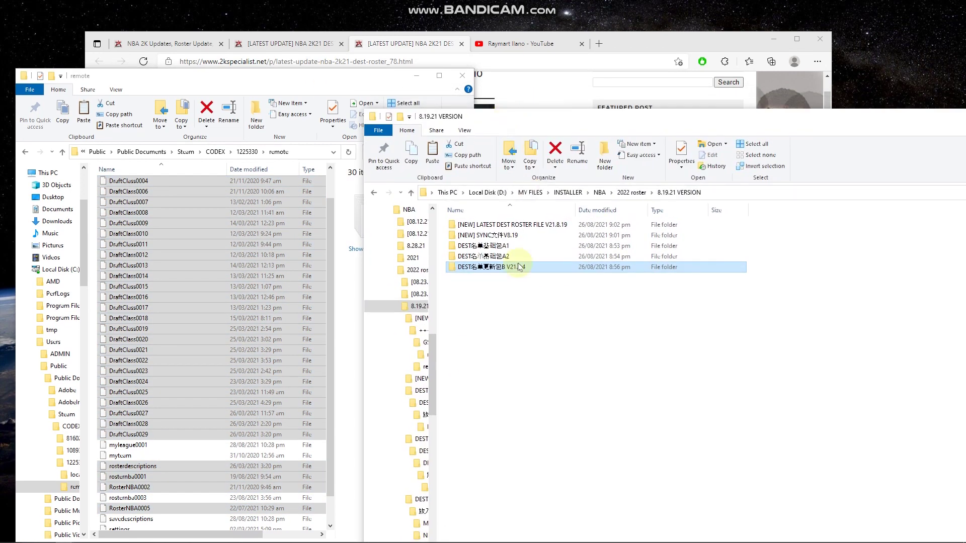
left_click(336, 95)
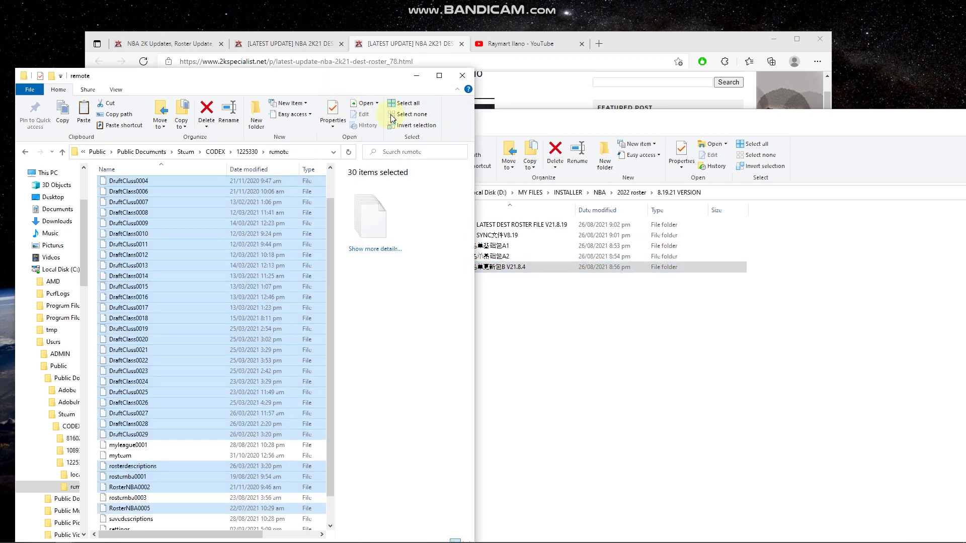
left_click(417, 81)
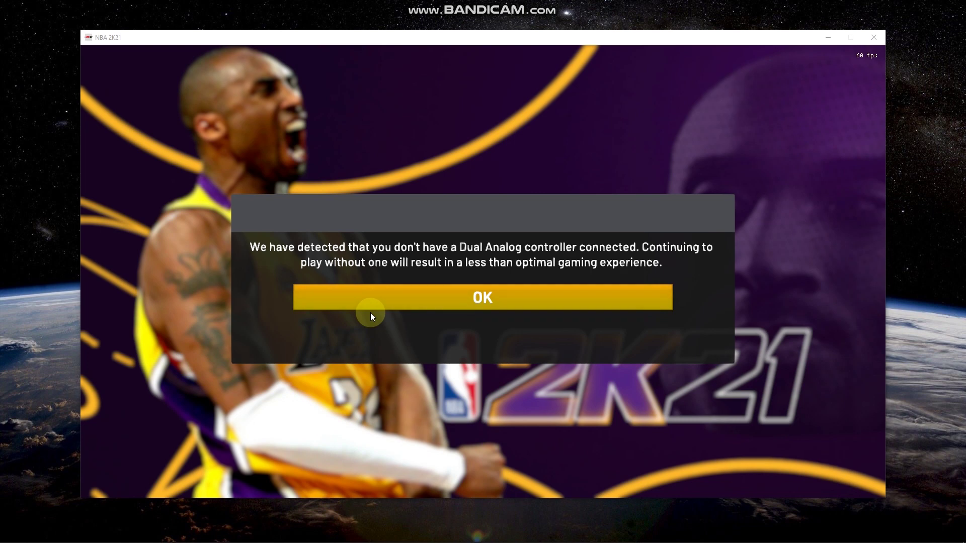
In NBA 2K21, dismiss the controller notice and open Quick Play from PlayNow
left_click(372, 297)
left_click(373, 296)
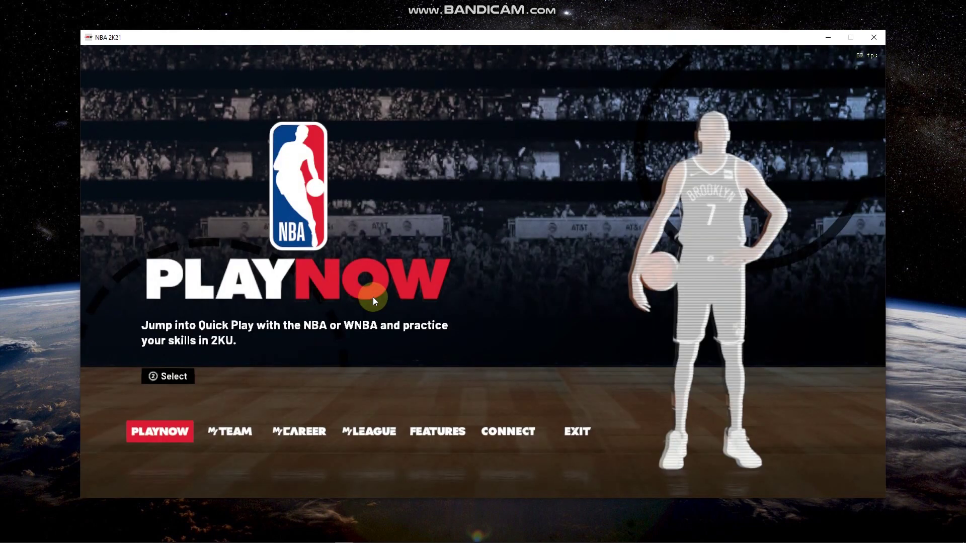
key("Return")
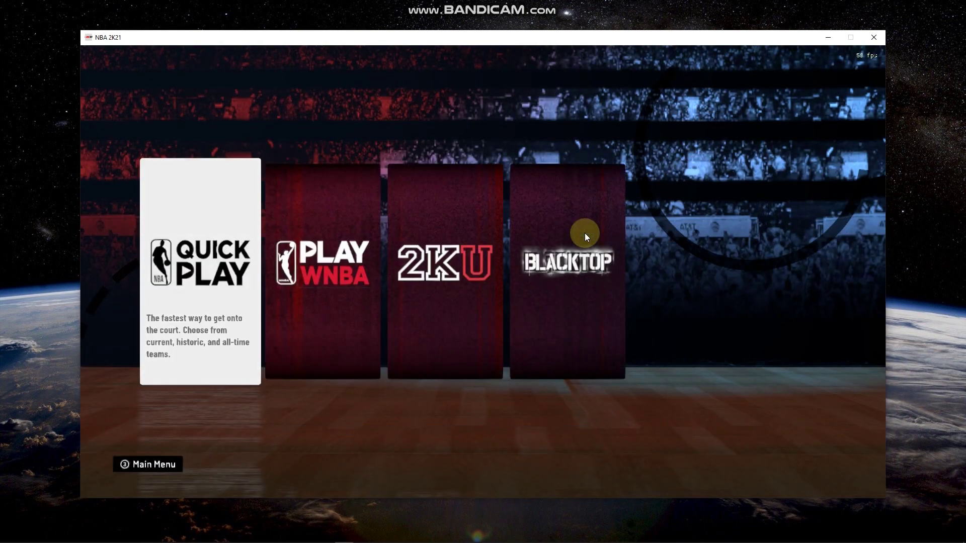
key("Return")
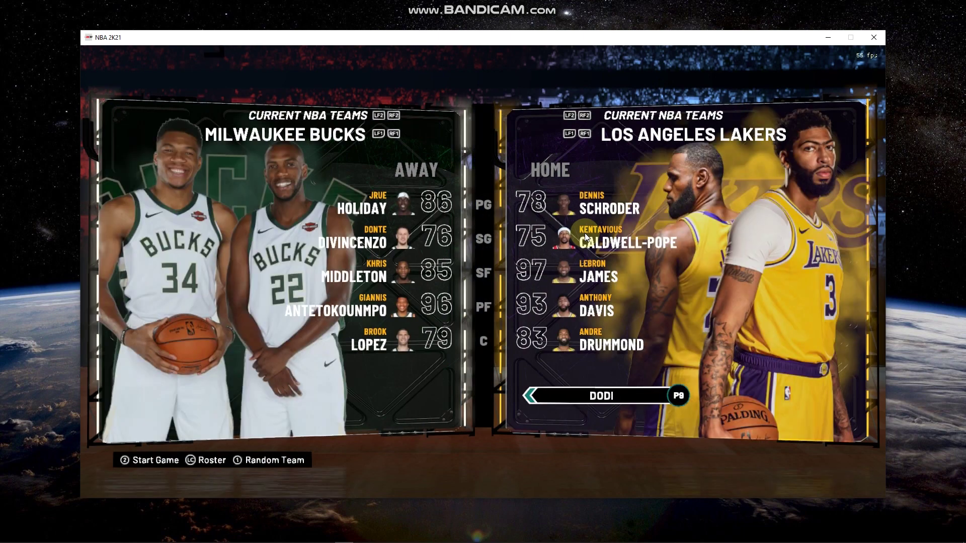
Load the DEST ALL-TIME roster from the Roster Picker and cycle the home team to the Chicago Bulls
key("Right")
key("Return")
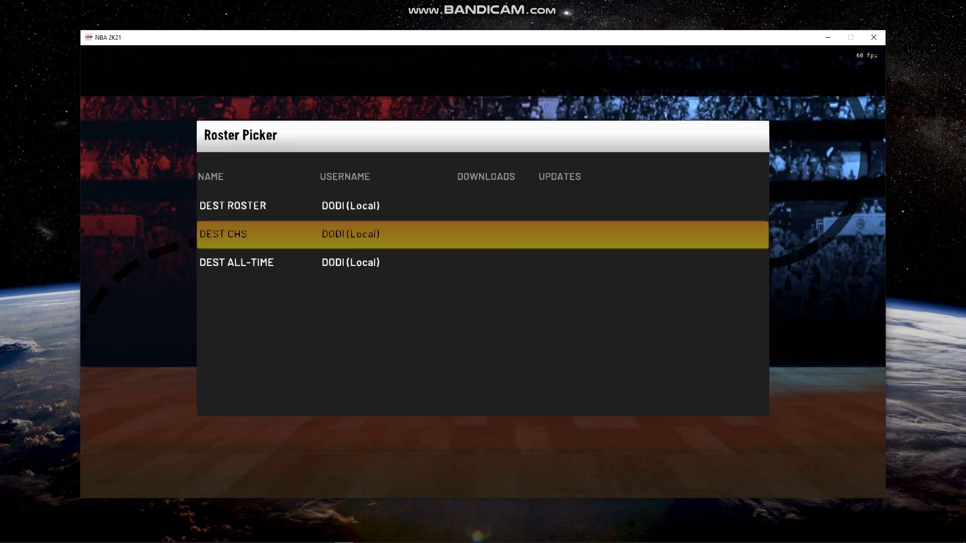
key("Down")
key("Up")
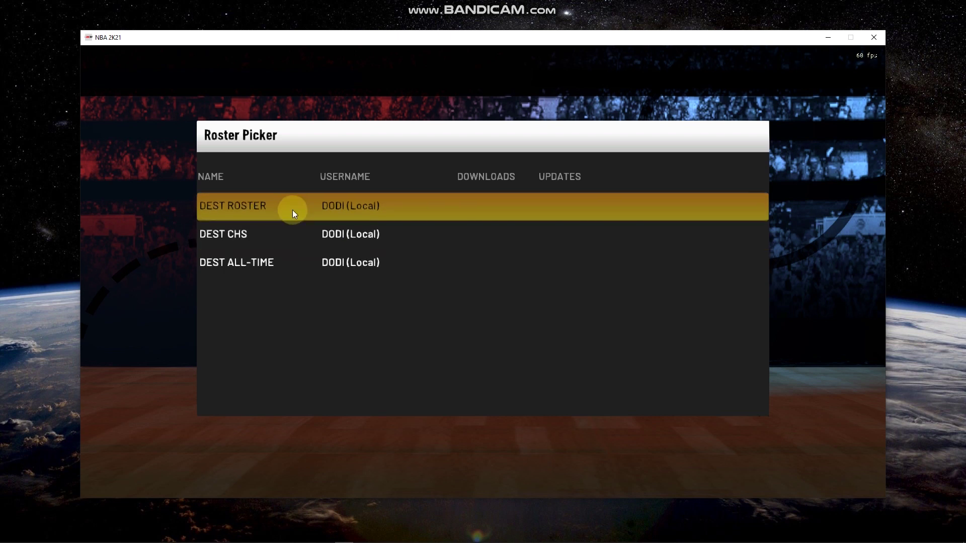
left_click(275, 264)
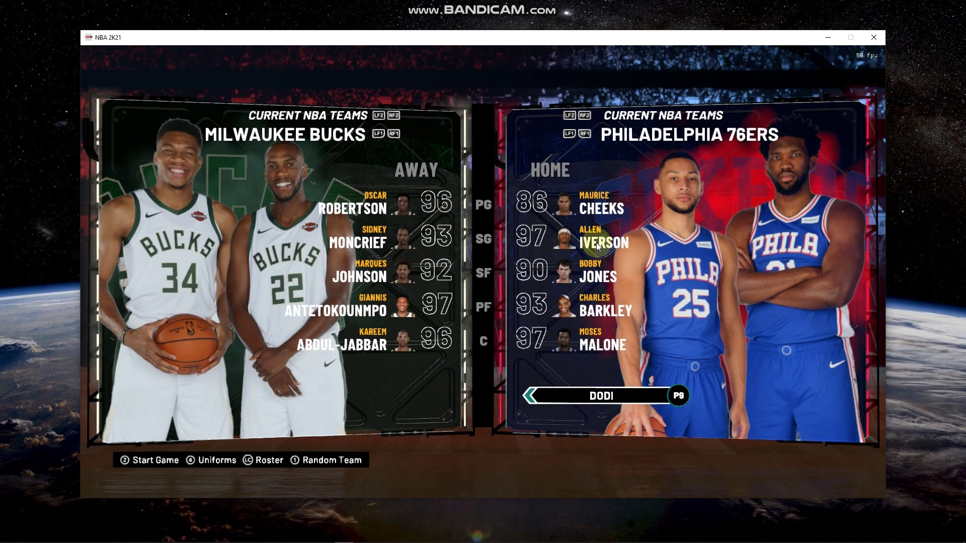
key("1")
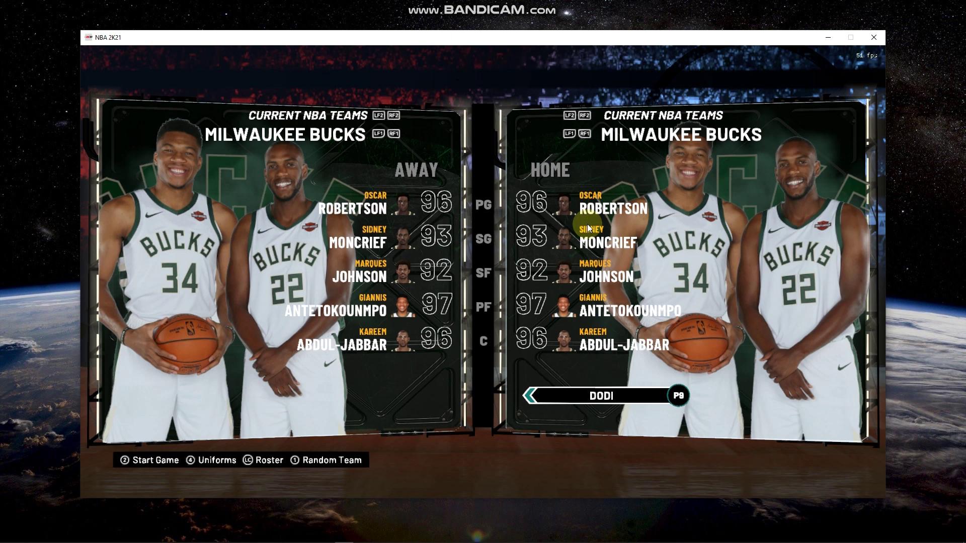
key("1")
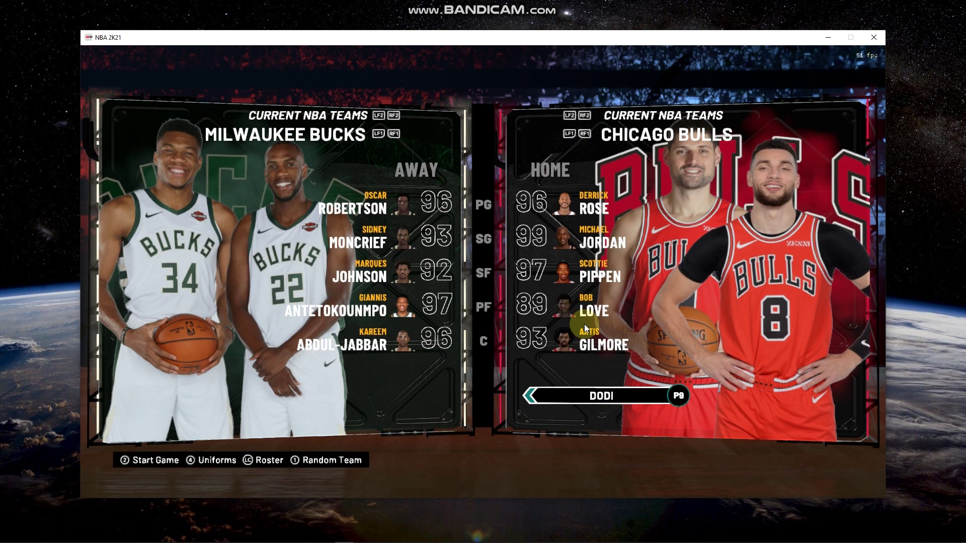
Load DEST ROSTER from the Roster Picker and switch the home team to the Milwaukee Bucks
key("r")
key("Right")
key("Return")
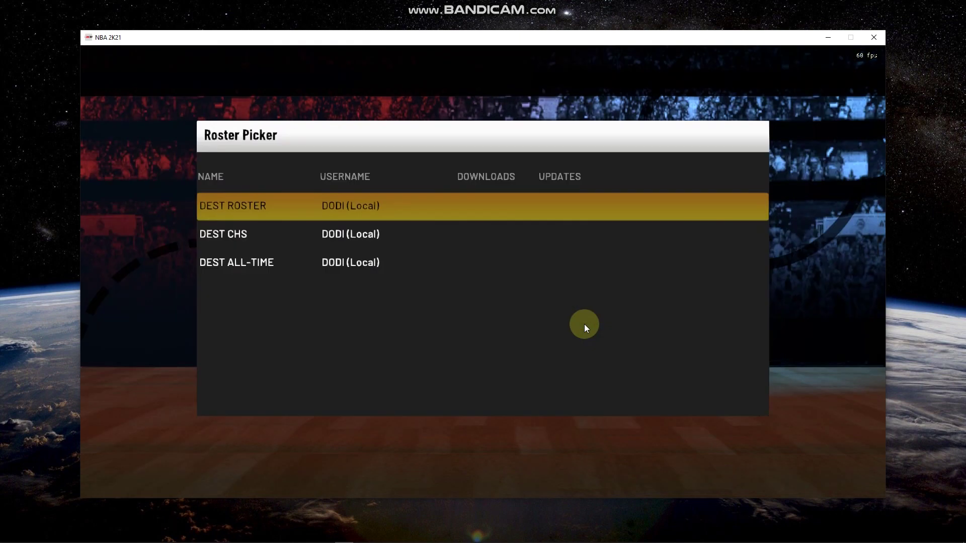
key("Return")
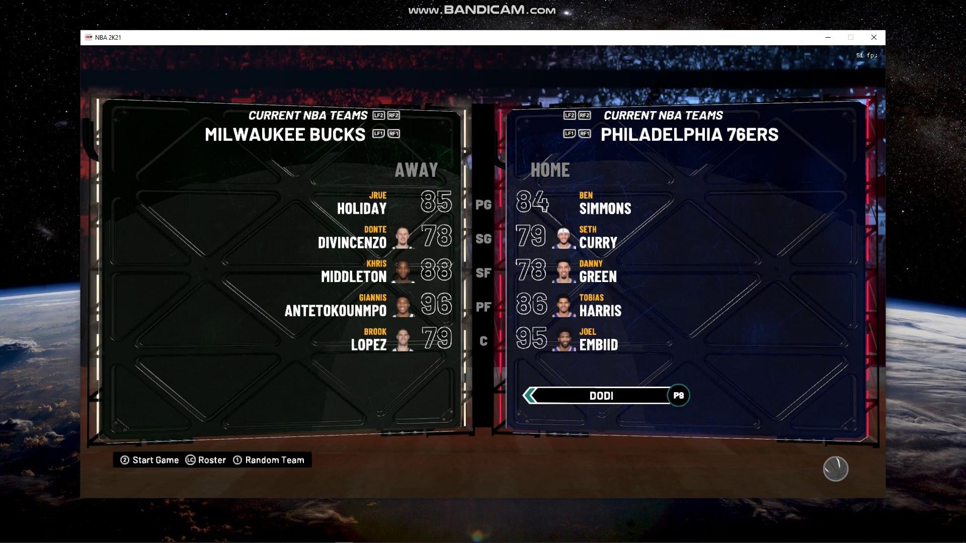
key("Right")
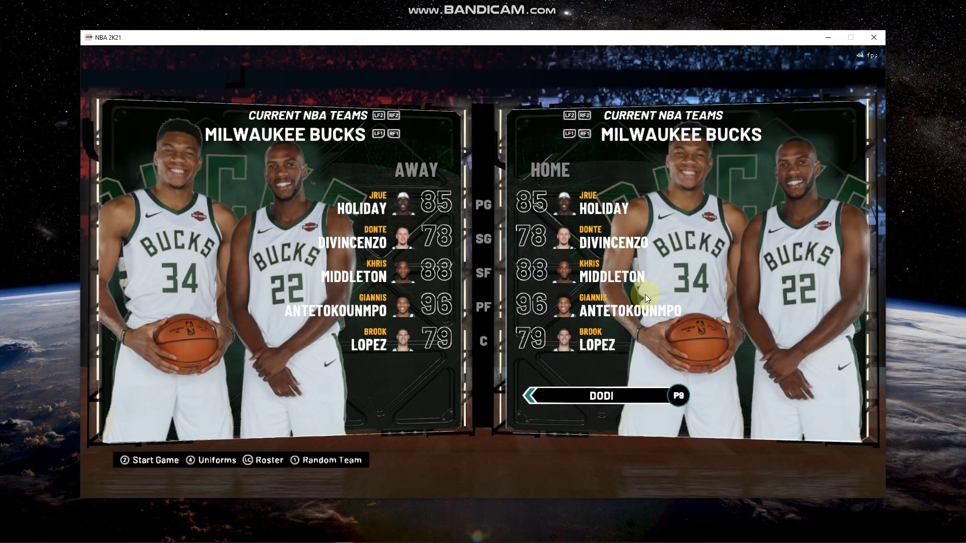